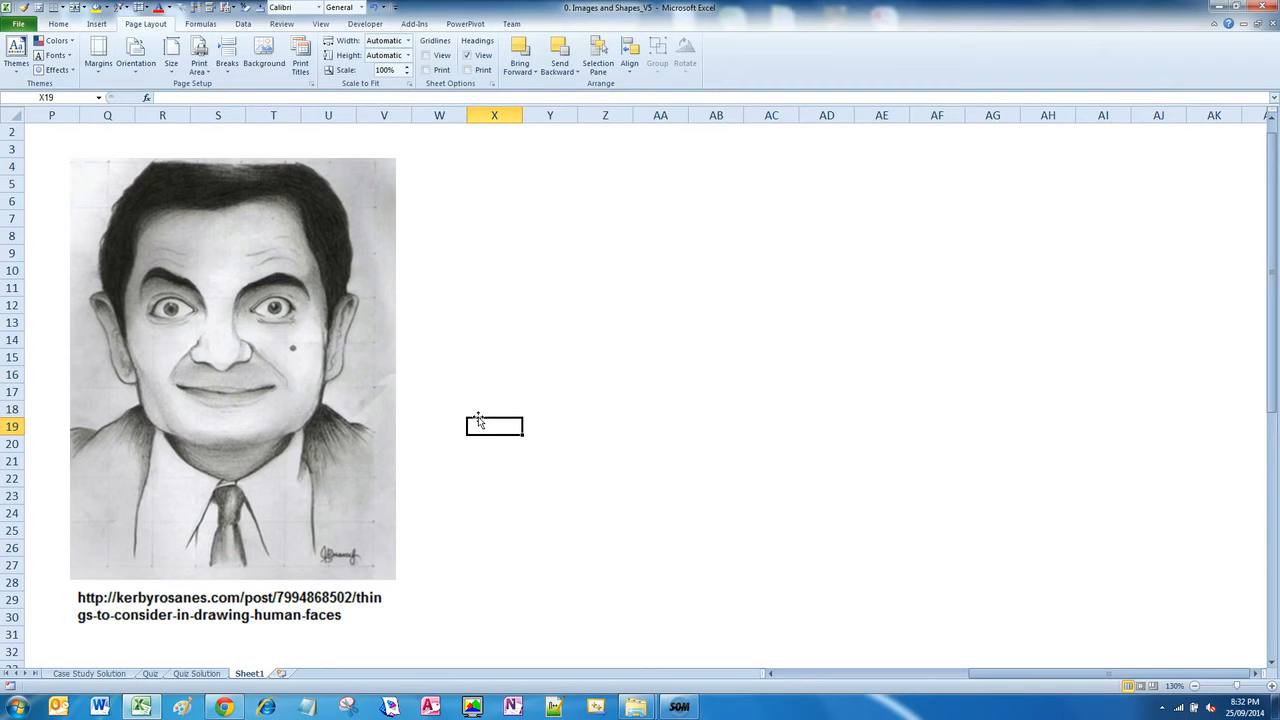
Step: Draw a rectangle about 5.9 cm wide and 1.85 cm high over the eyes in the portrait picture
click(372, 428)
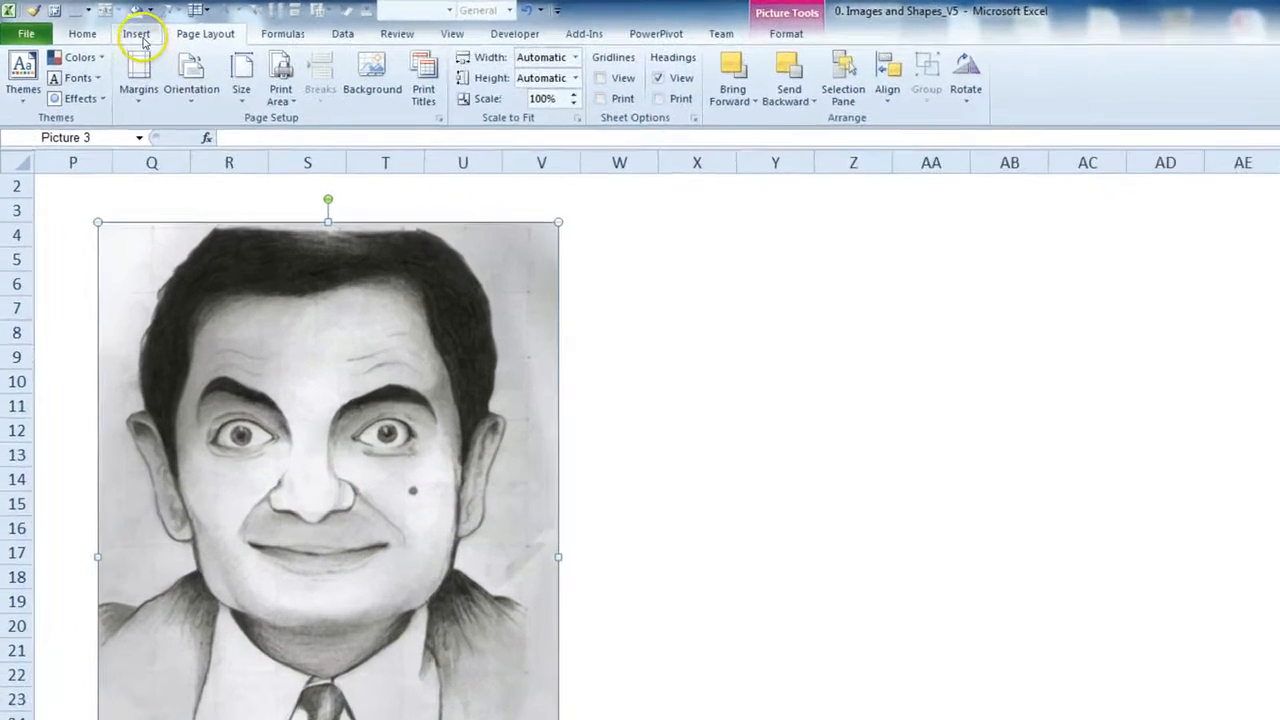
click(100, 27)
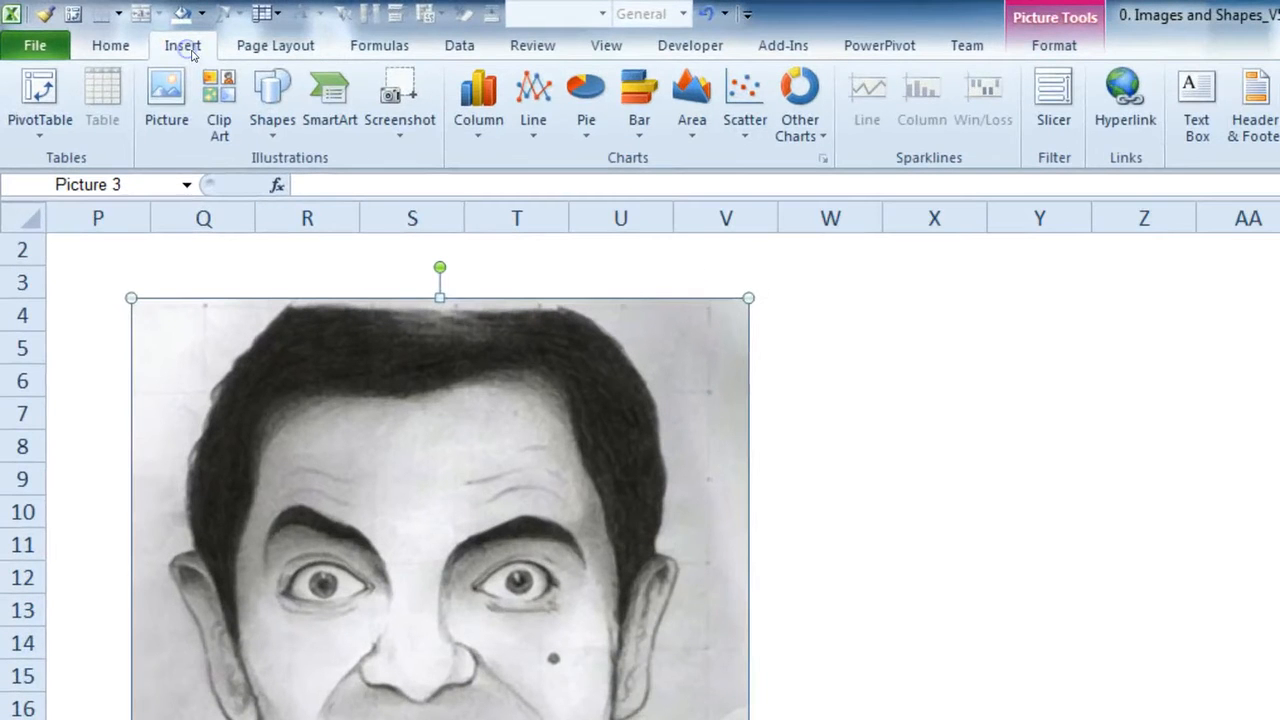
click(271, 115)
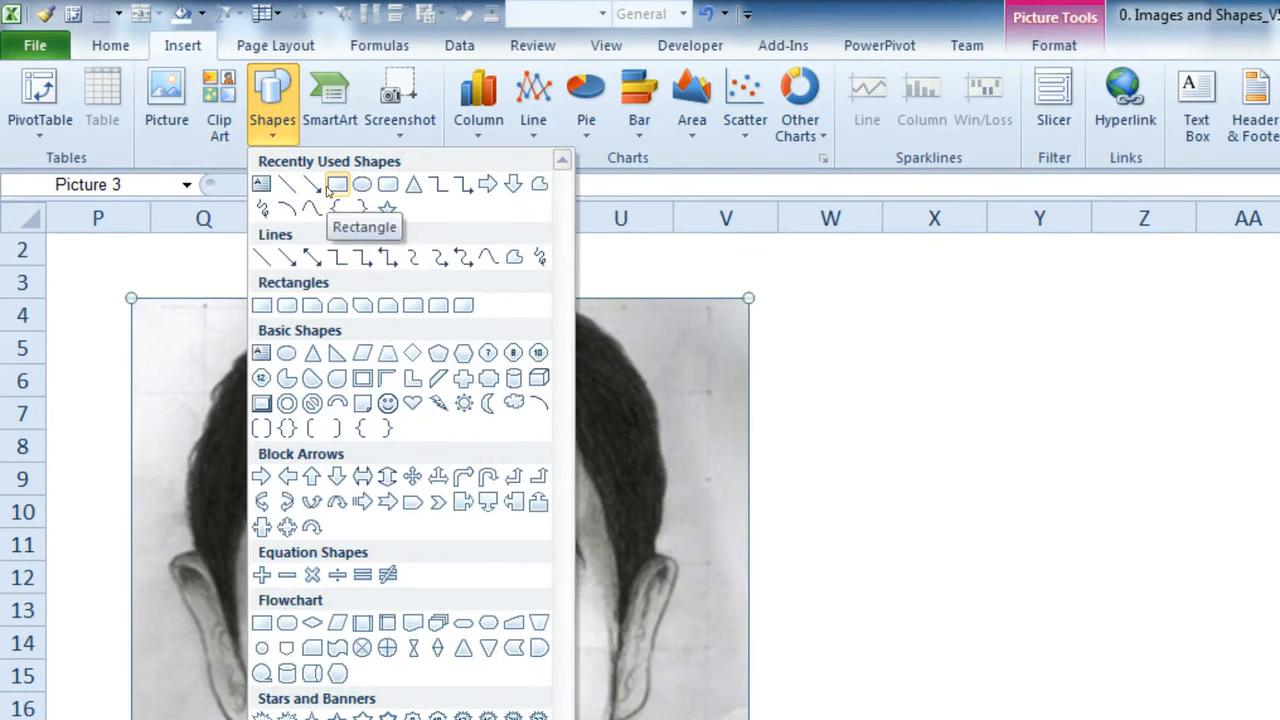
click(261, 307)
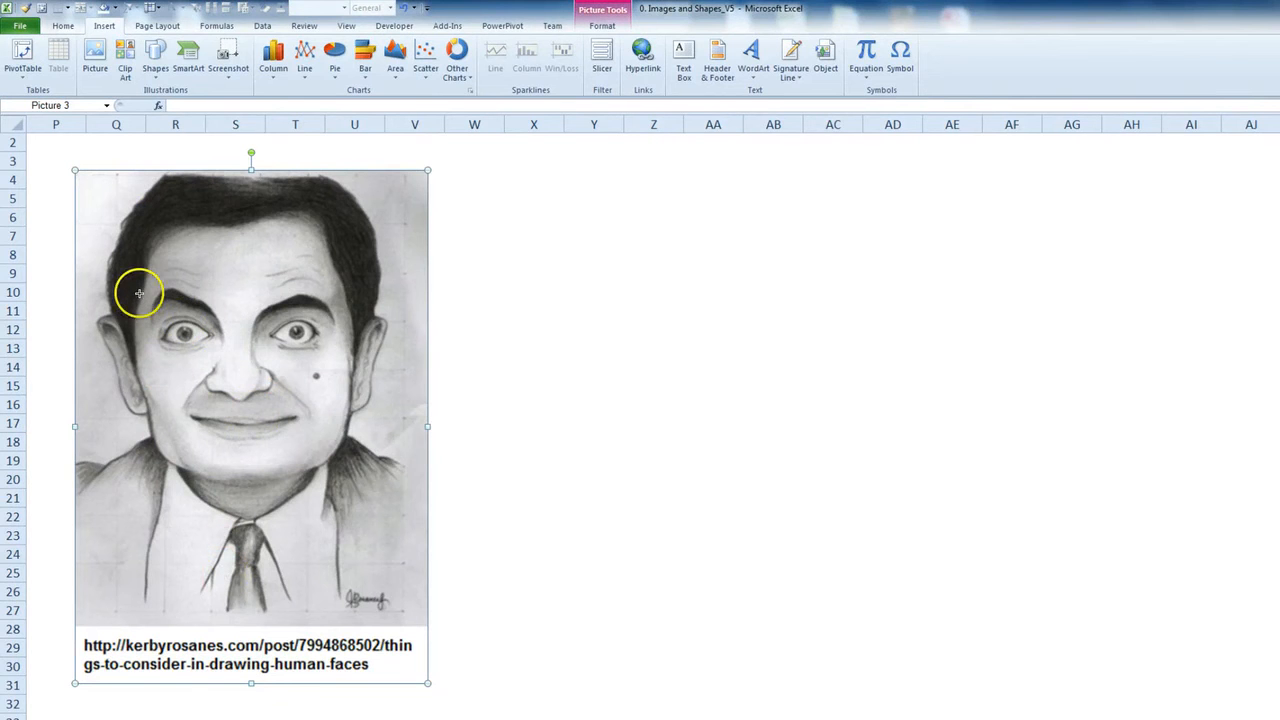
mouse_move(140, 292)
mouse_down()
mouse_move(277, 357)
mouse_move(347, 357)
mouse_up()
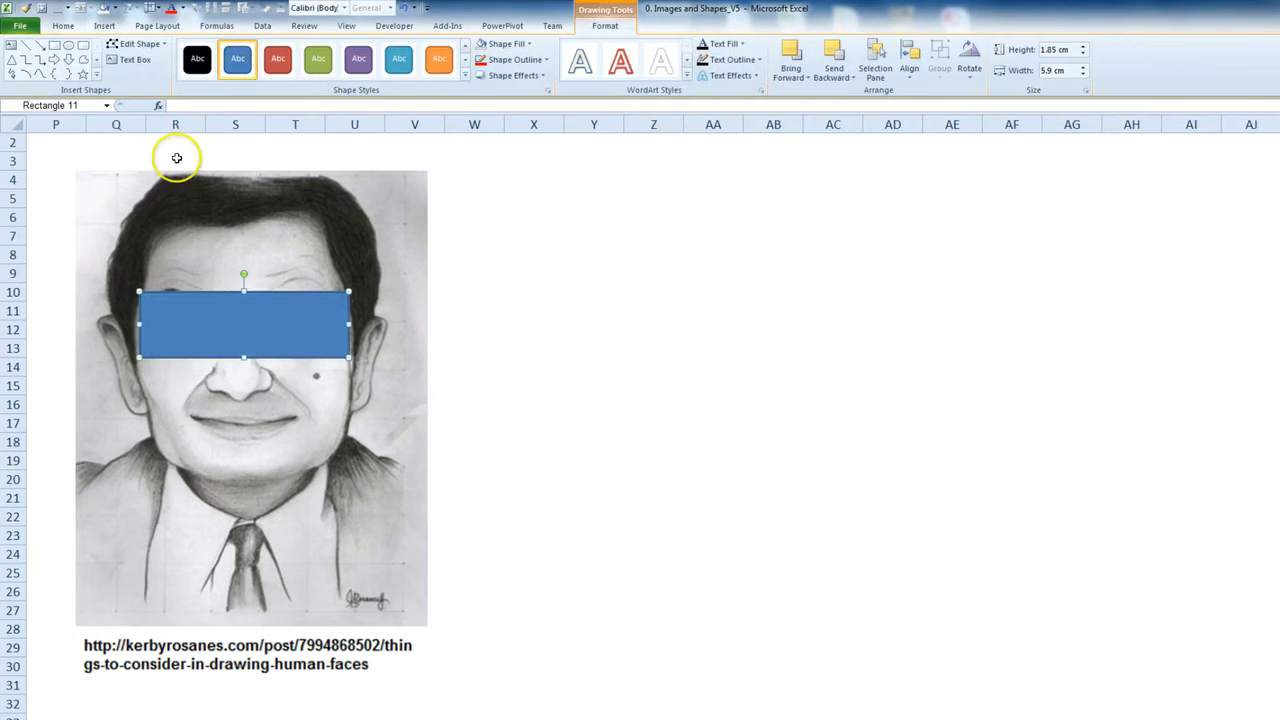
click(108, 10)
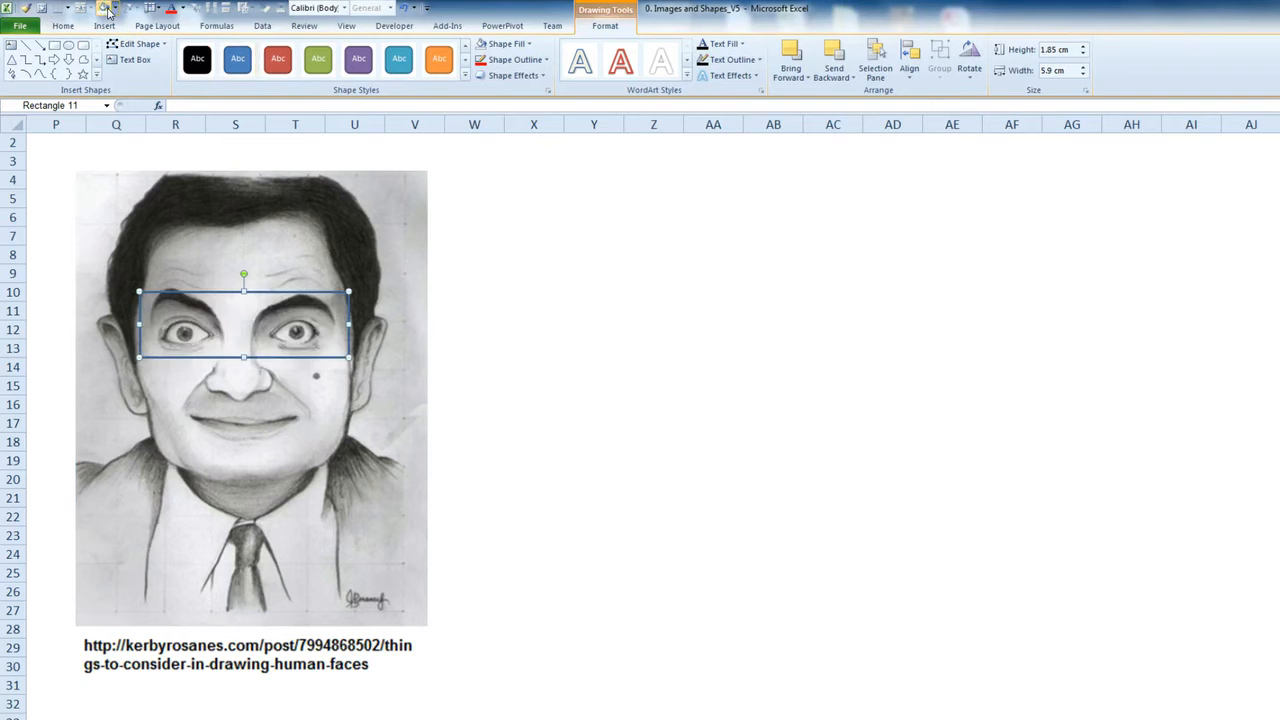
click(108, 10)
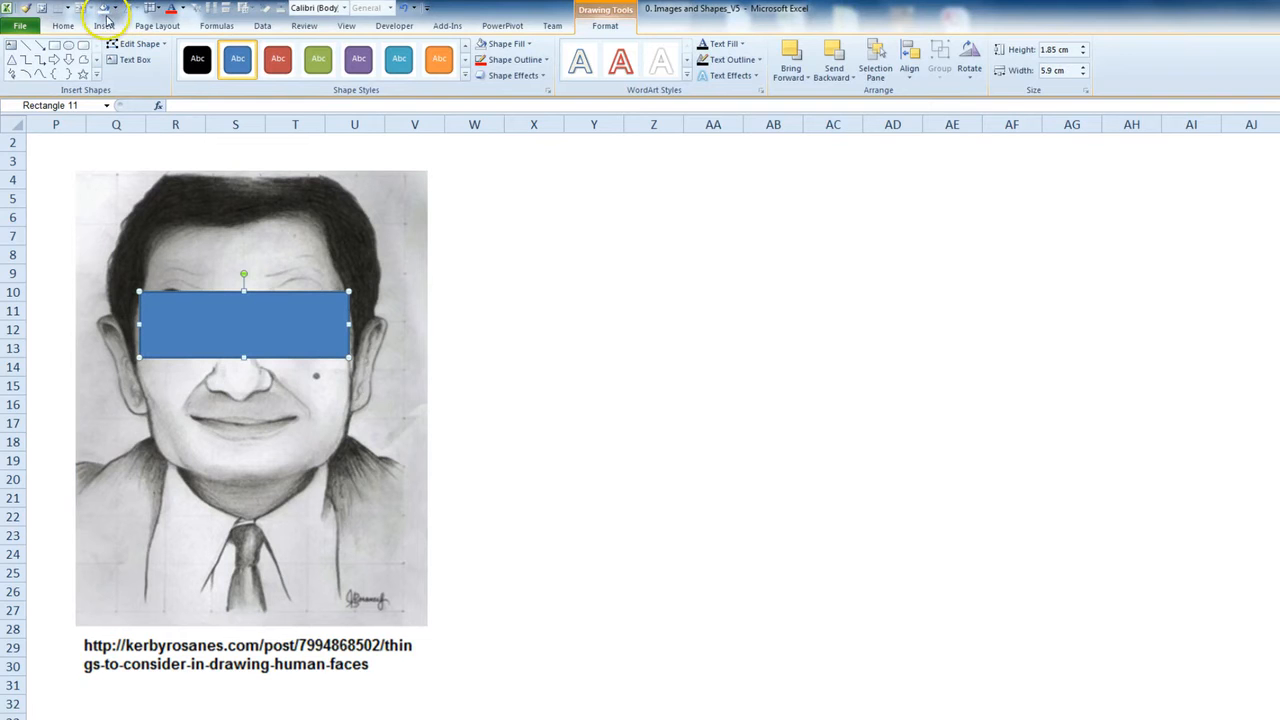
Step: Draw a second rectangle about 4.25 cm wide and 1.1 cm high over the portrait's mouth
click(106, 26)
click(155, 56)
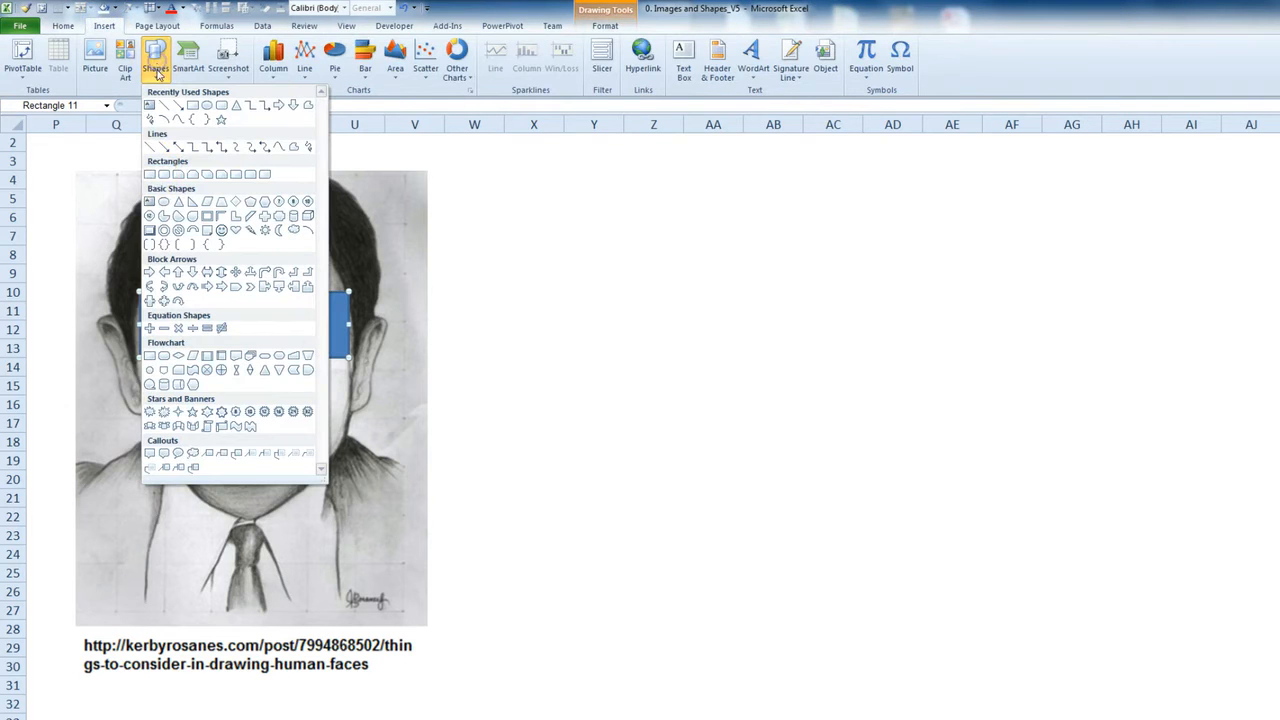
click(151, 175)
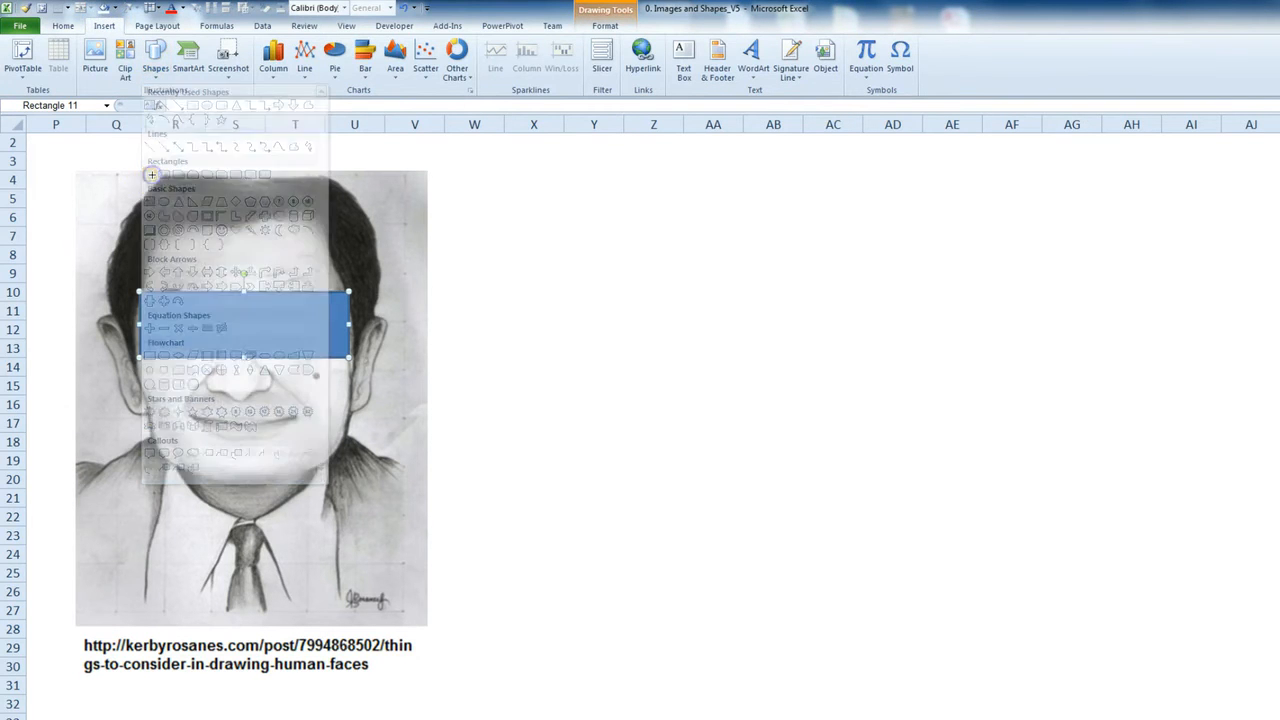
drag(166, 408, 317, 445)
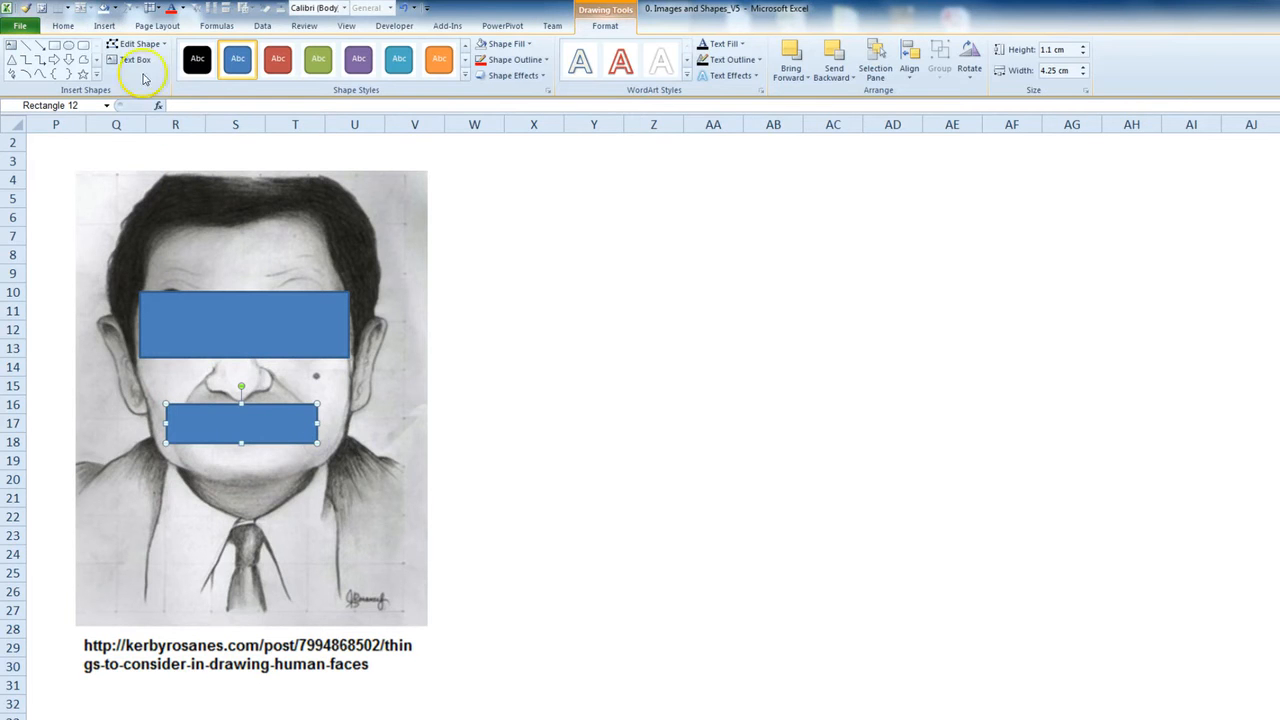
Step: Draw a third rectangle about 2.83 cm wide and 3.62 cm high over the portrait's tie and deselect everything
click(105, 26)
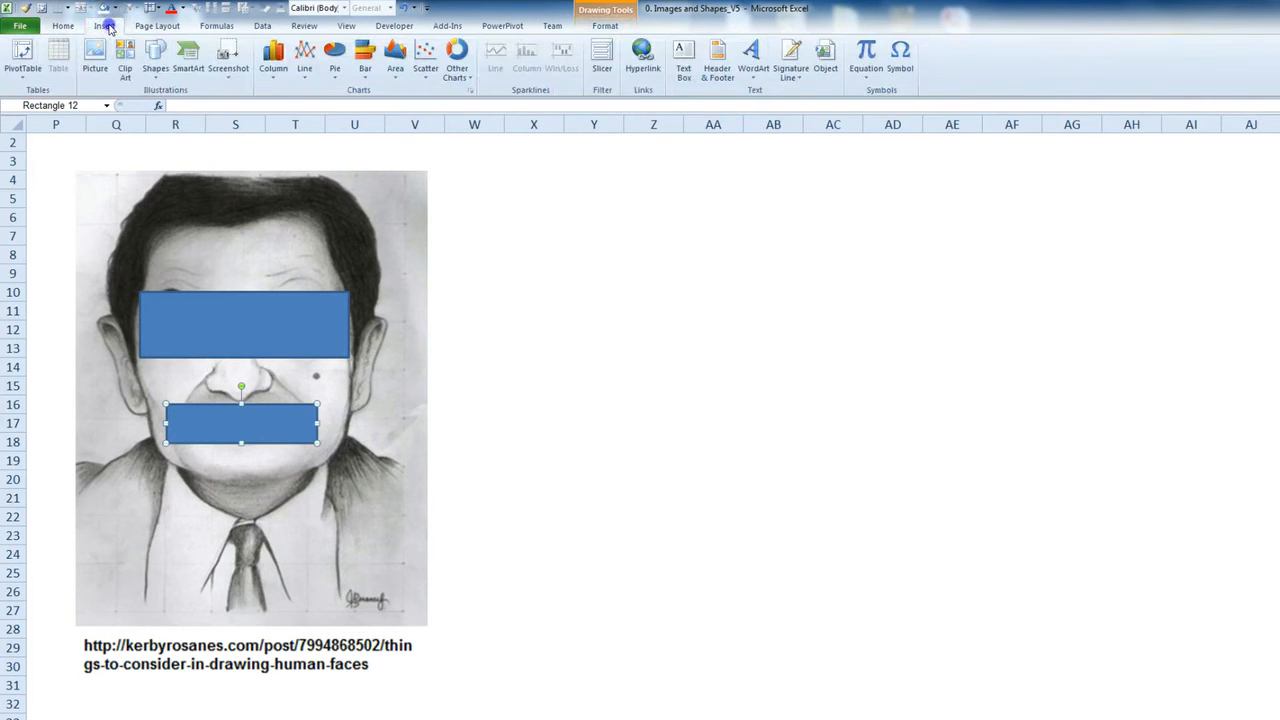
click(155, 57)
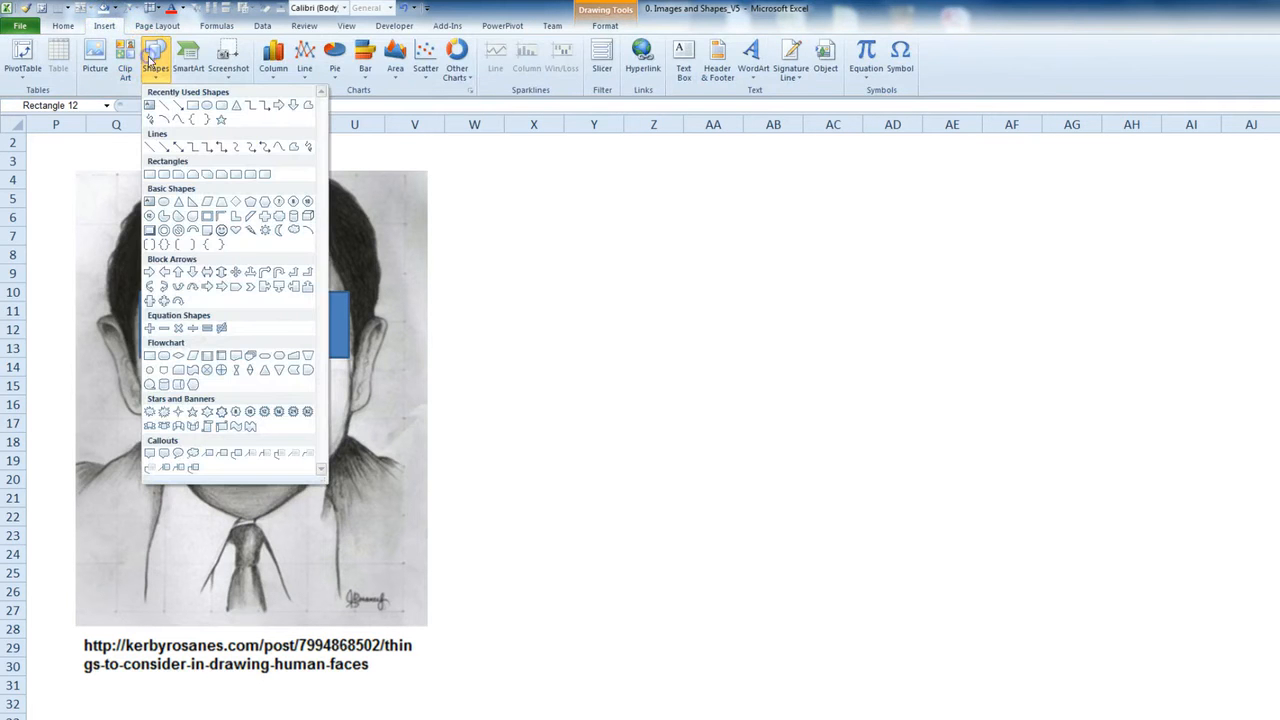
click(150, 174)
drag(197, 508, 297, 635)
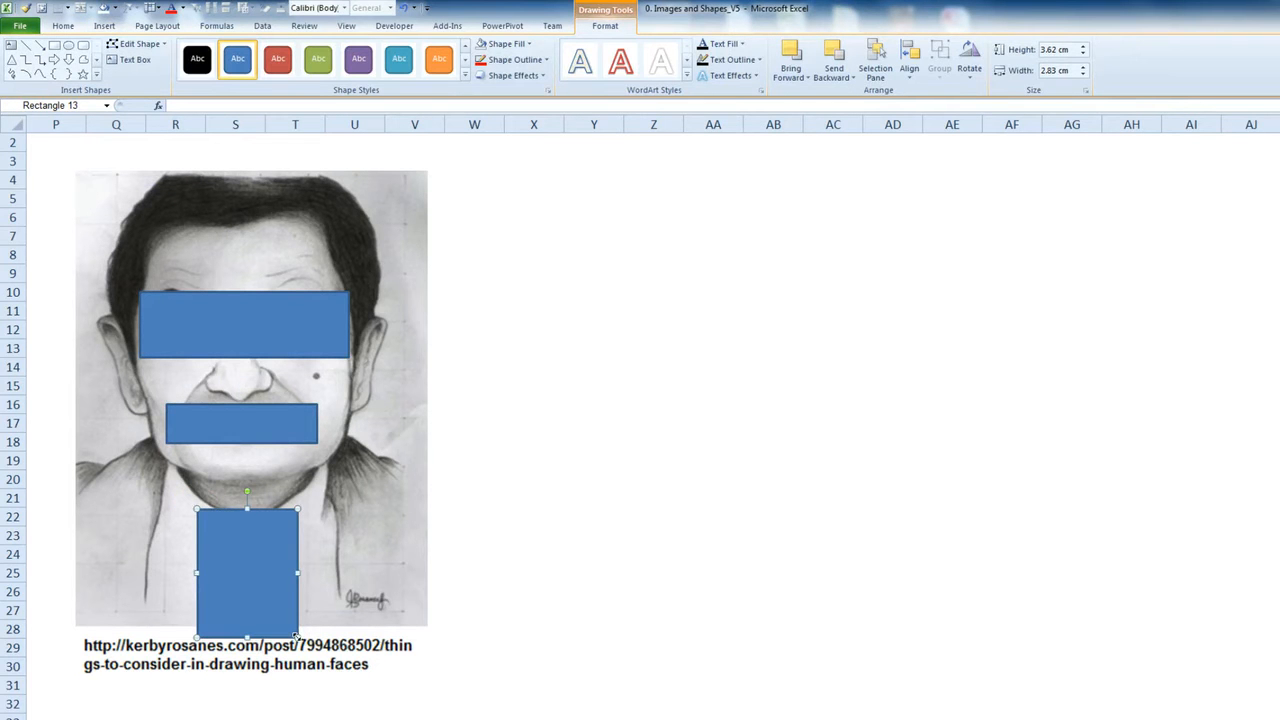
click(376, 543)
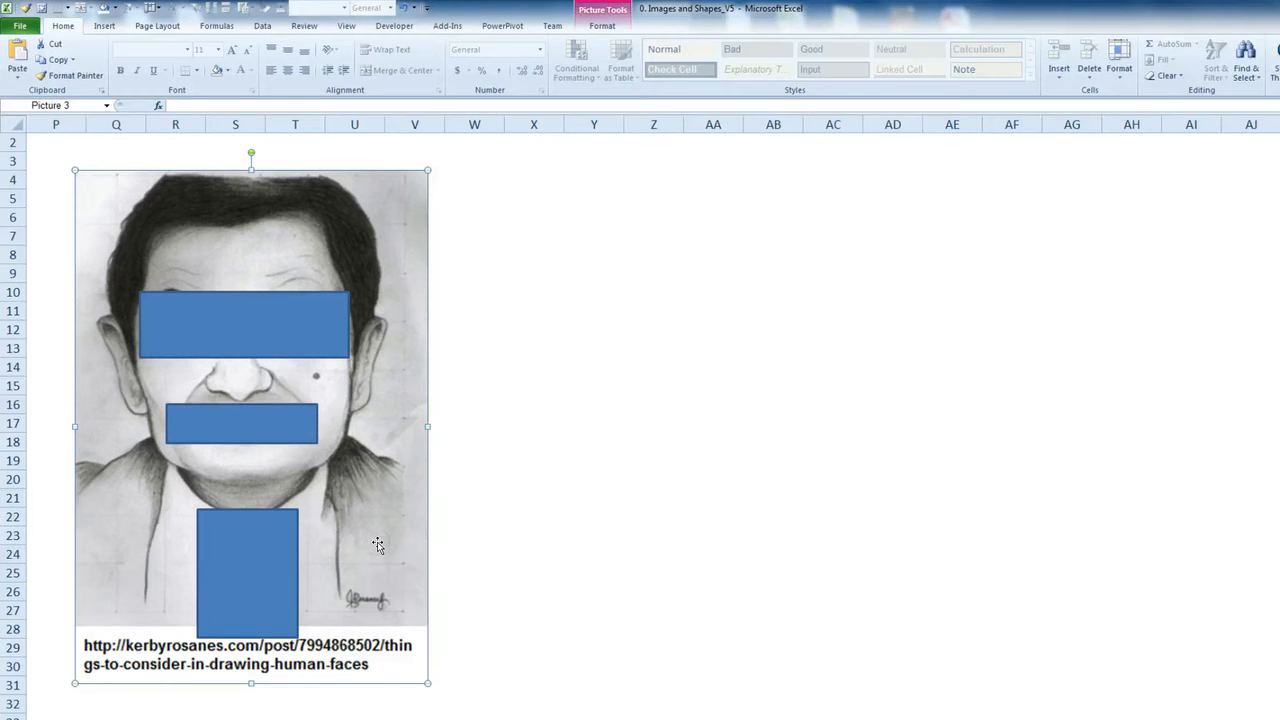
click(463, 497)
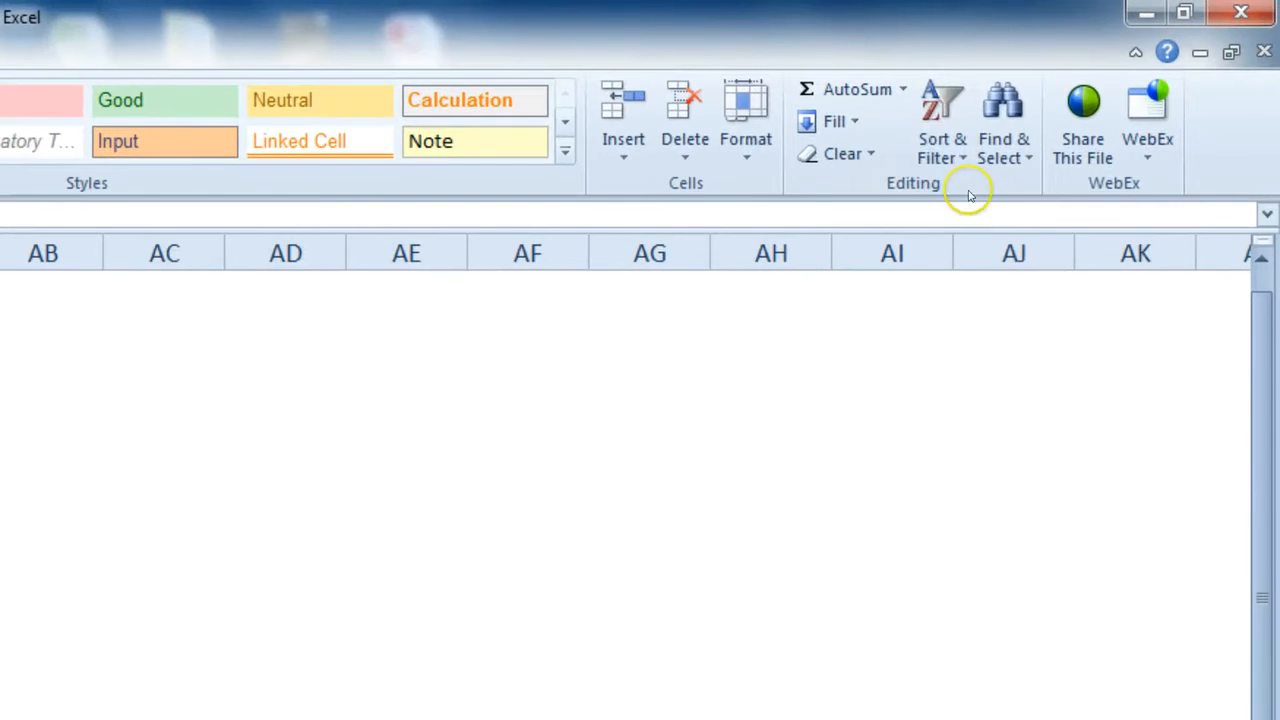
Step: Try to select all three rectangles with a selection box in Select Objects mode, and leave that mode
click(992, 157)
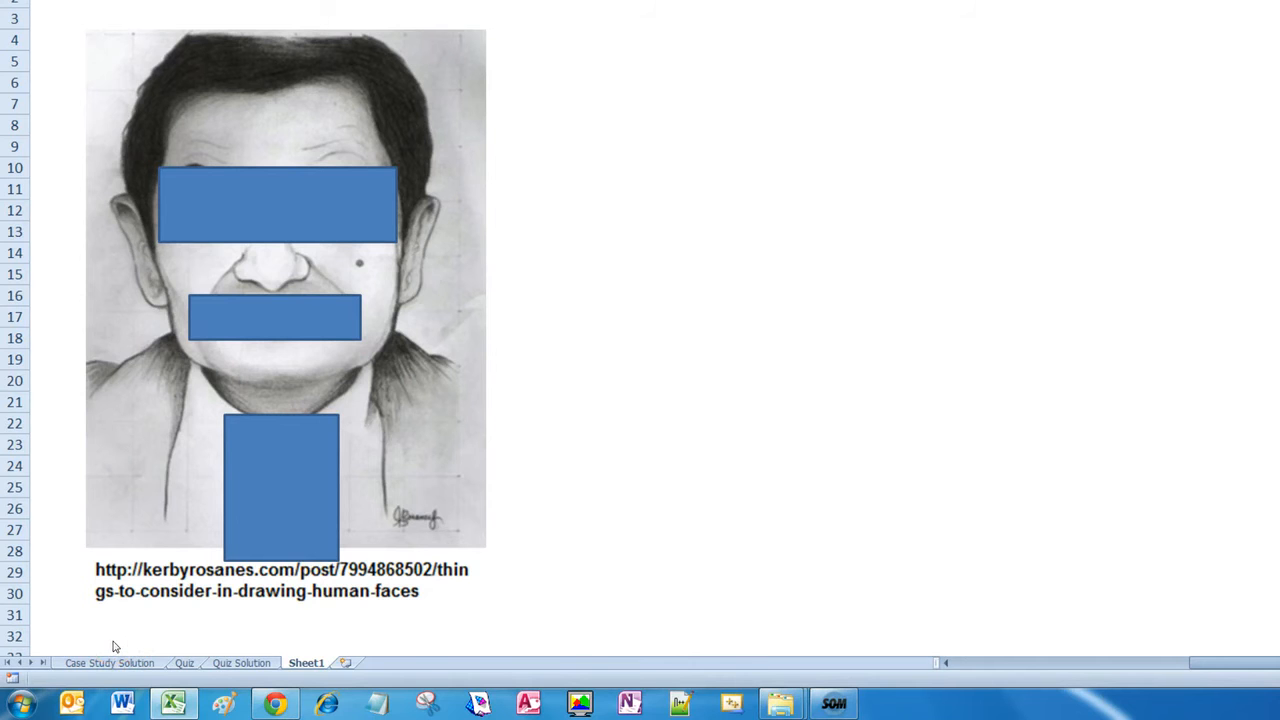
drag(112, 641, 434, 124)
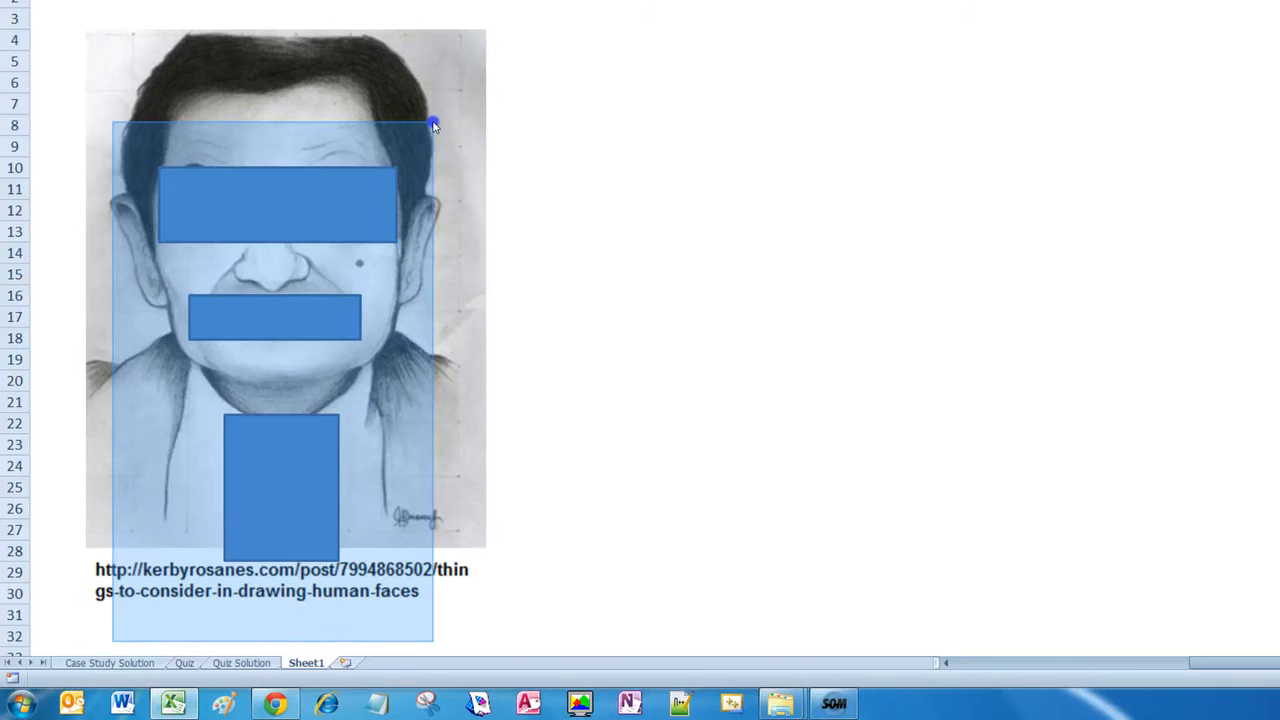
drag(434, 124, 434, 127)
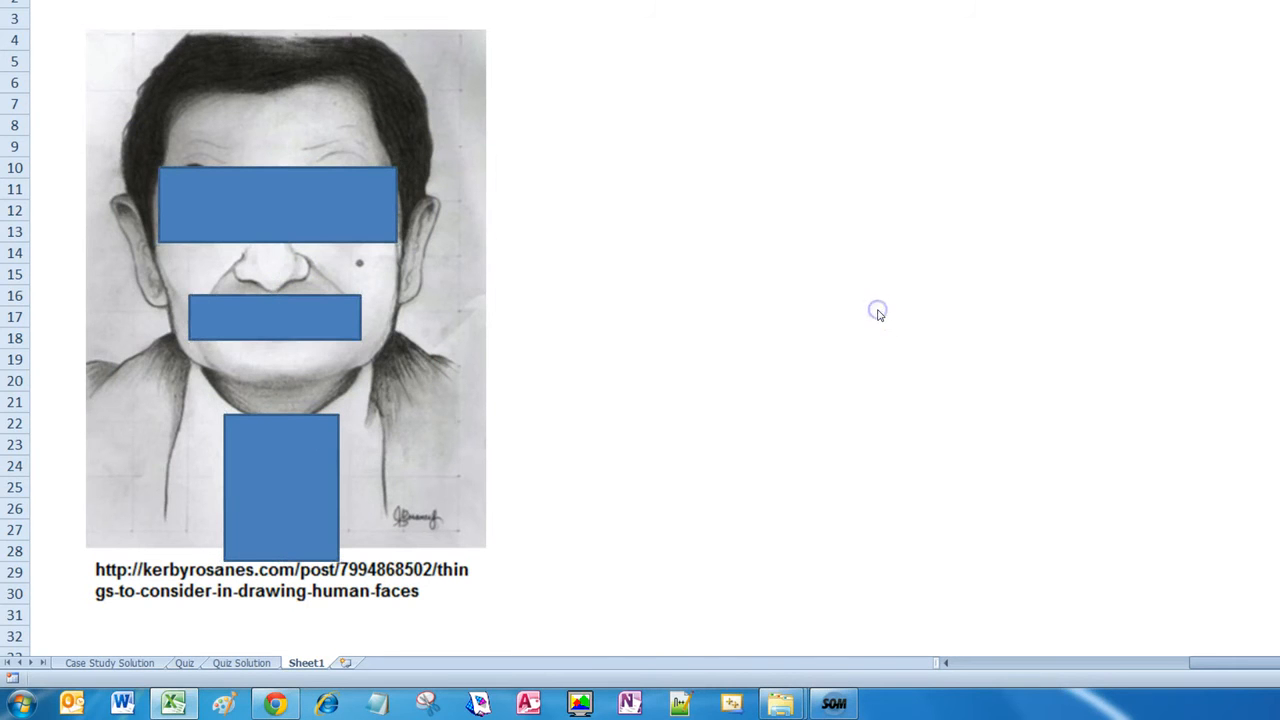
key(Escape)
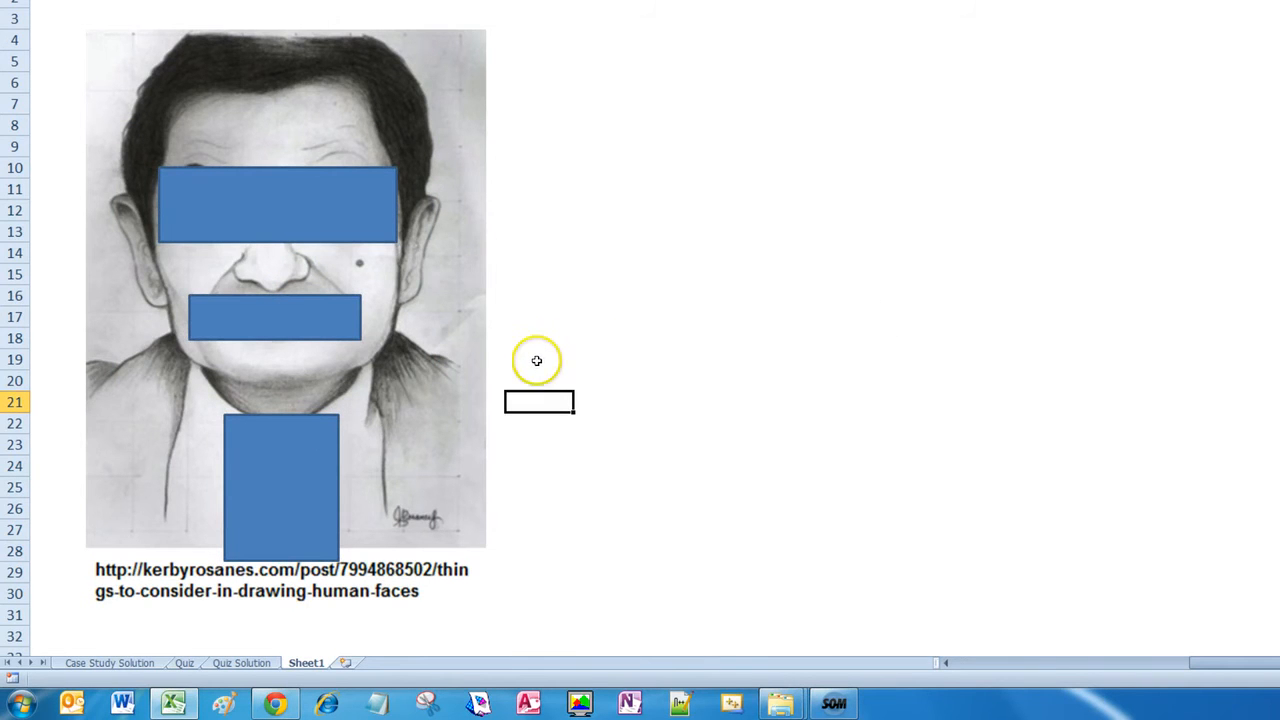
Step: Select the rectangles over the tie, mouth and eyes together and open their Format Shape settings beside the picture
click(247, 468)
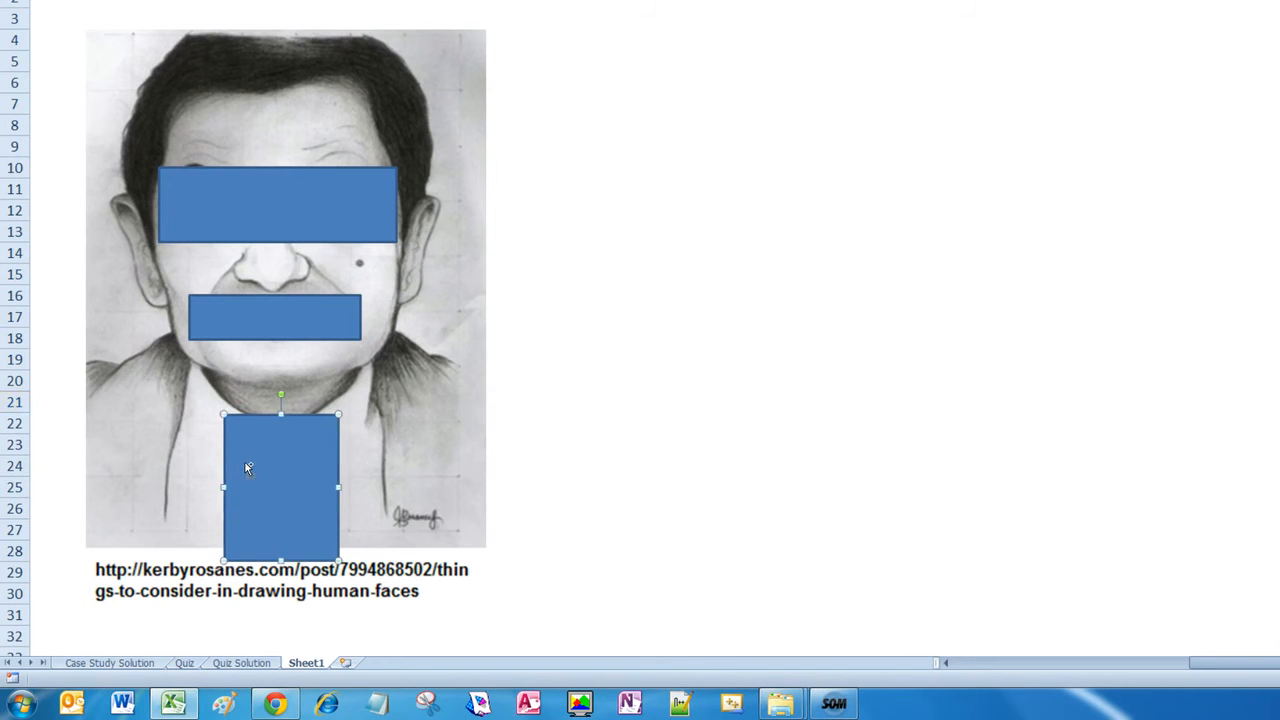
ctrl+click(255, 330)
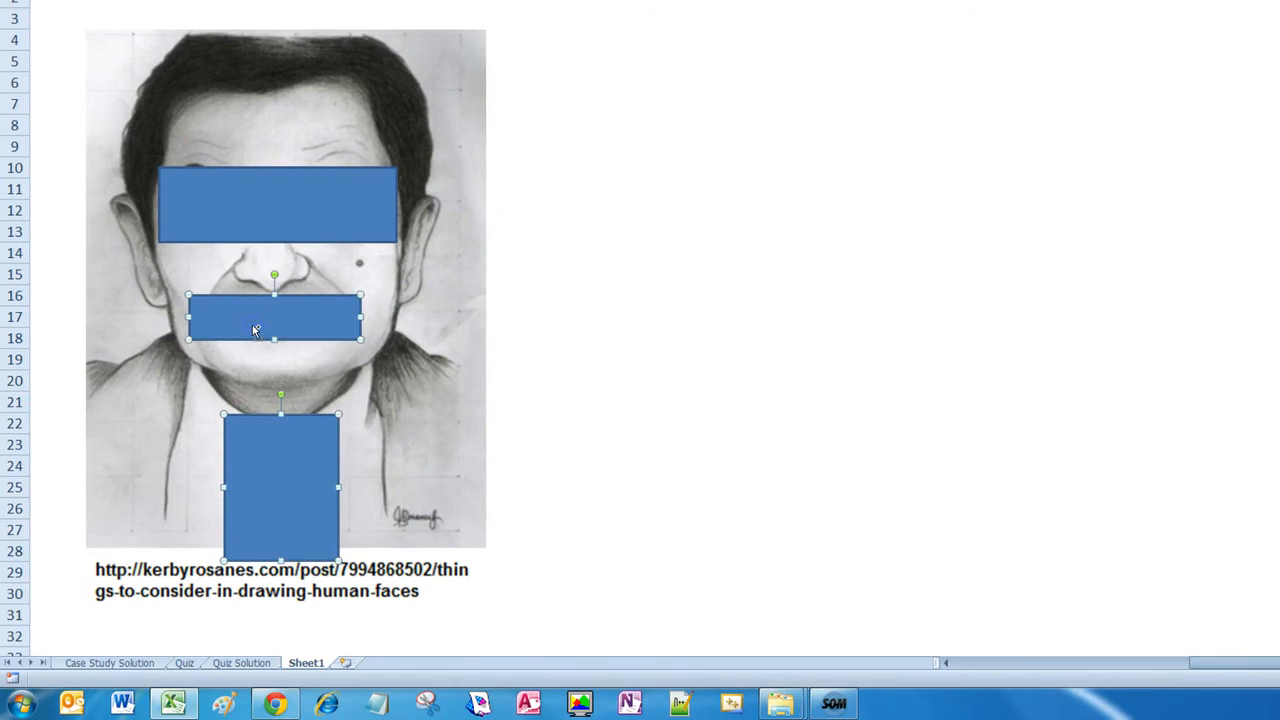
ctrl+click(277, 203)
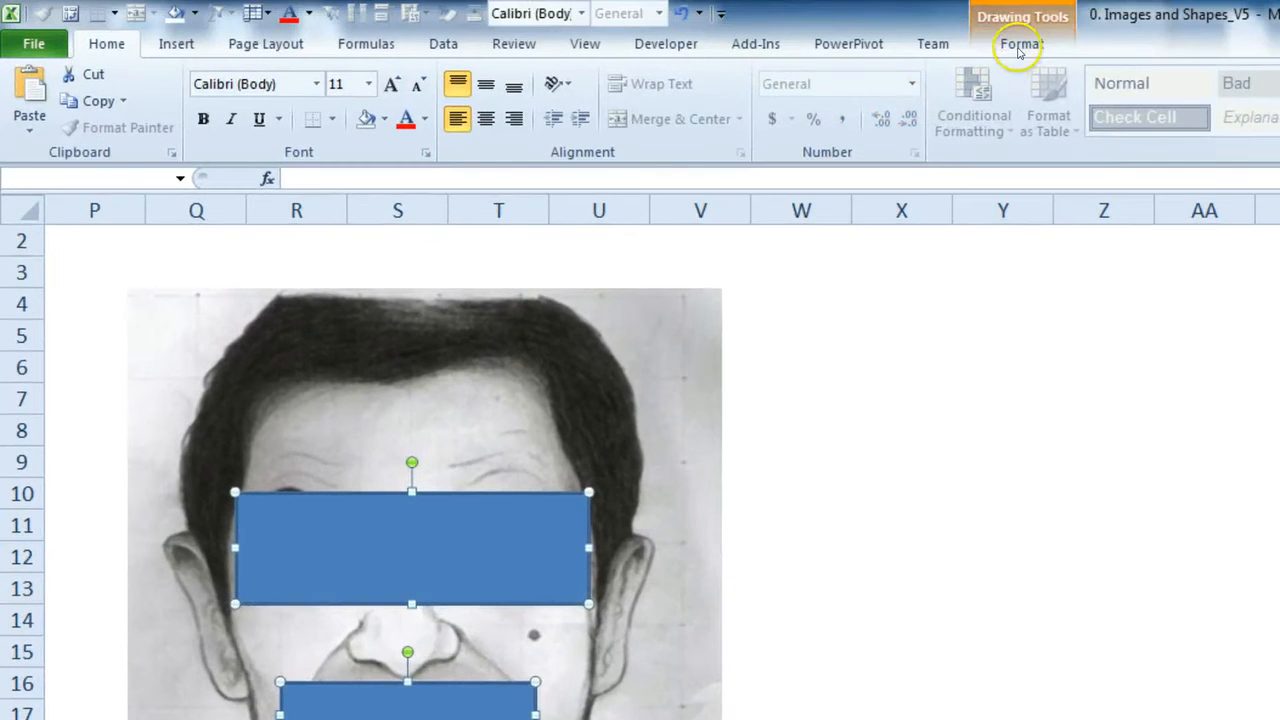
click(1022, 44)
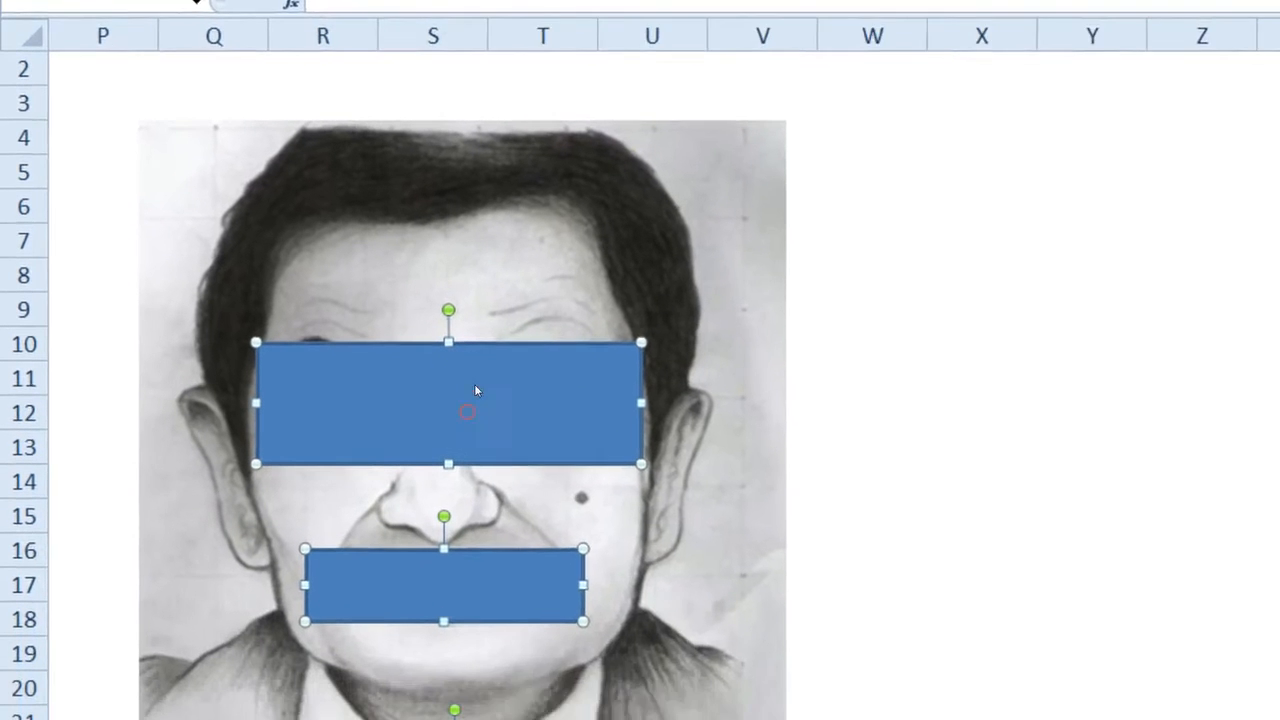
right_click(476, 390)
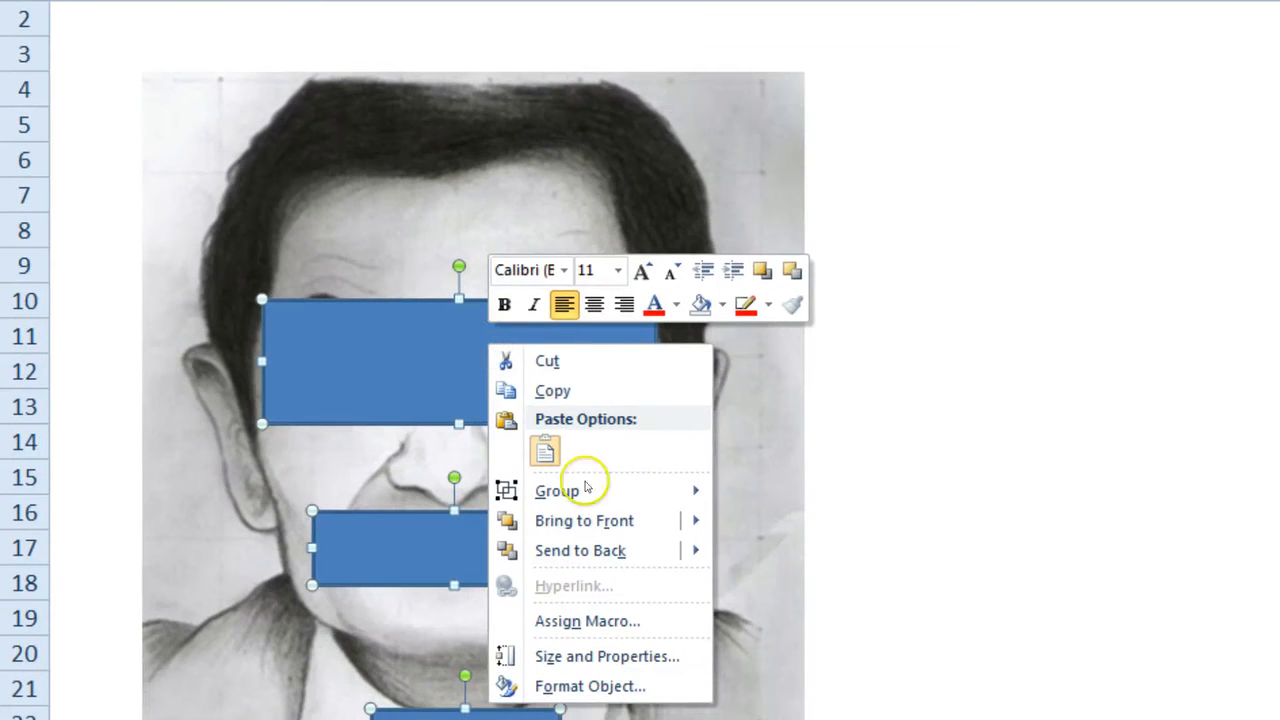
click(600, 686)
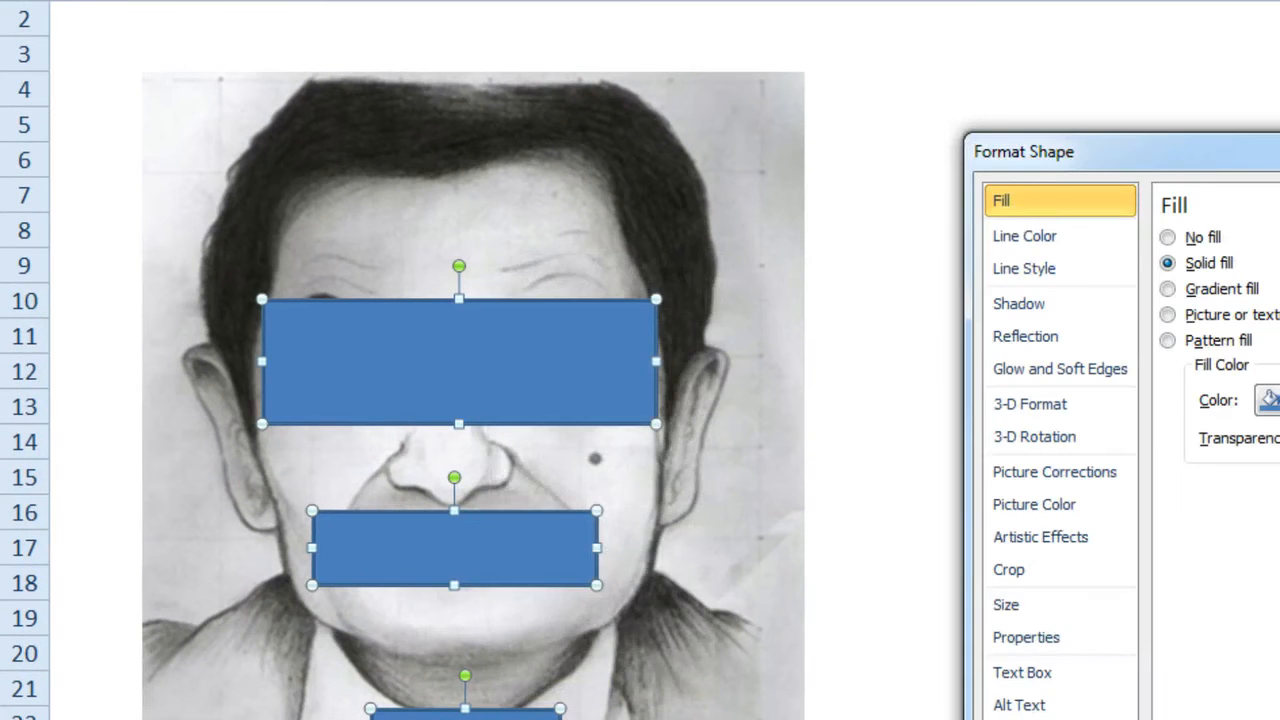
drag(1144, 158, 797, 206)
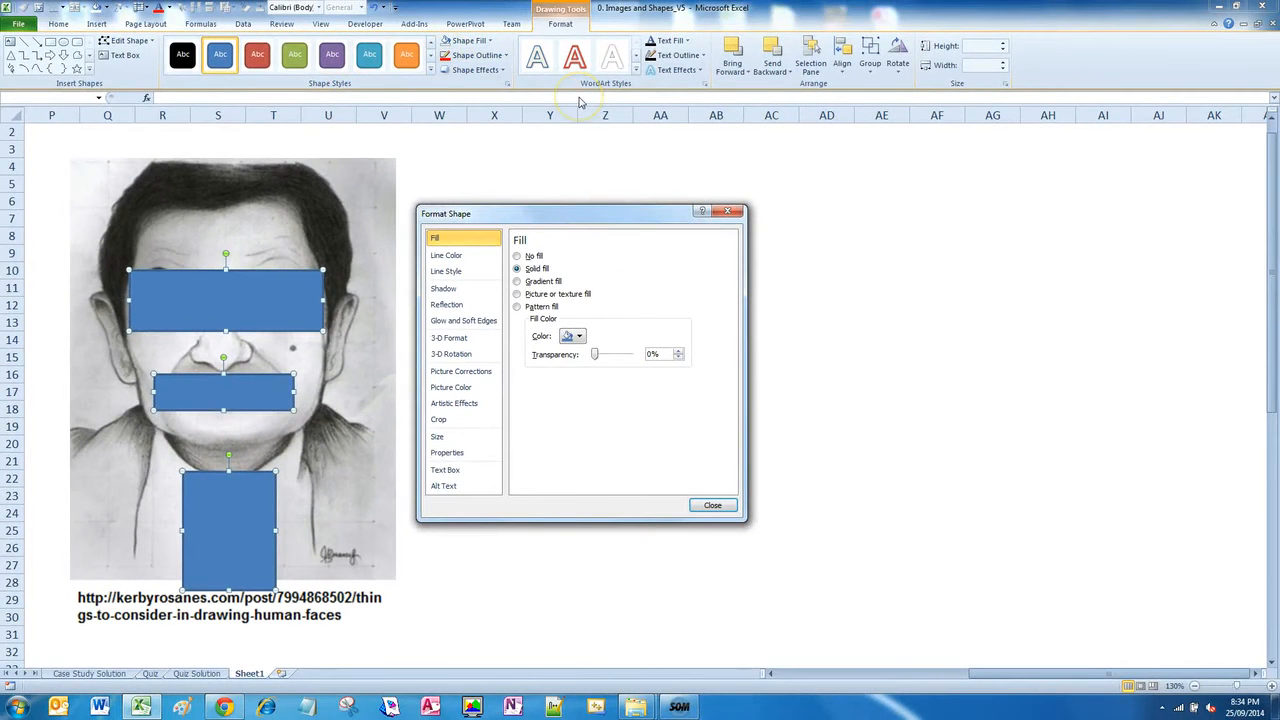
mouse_move(830, 72)
mouse_down()
mouse_move(174, 52)
mouse_move(538, 112)
mouse_move(676, 36)
mouse_up()
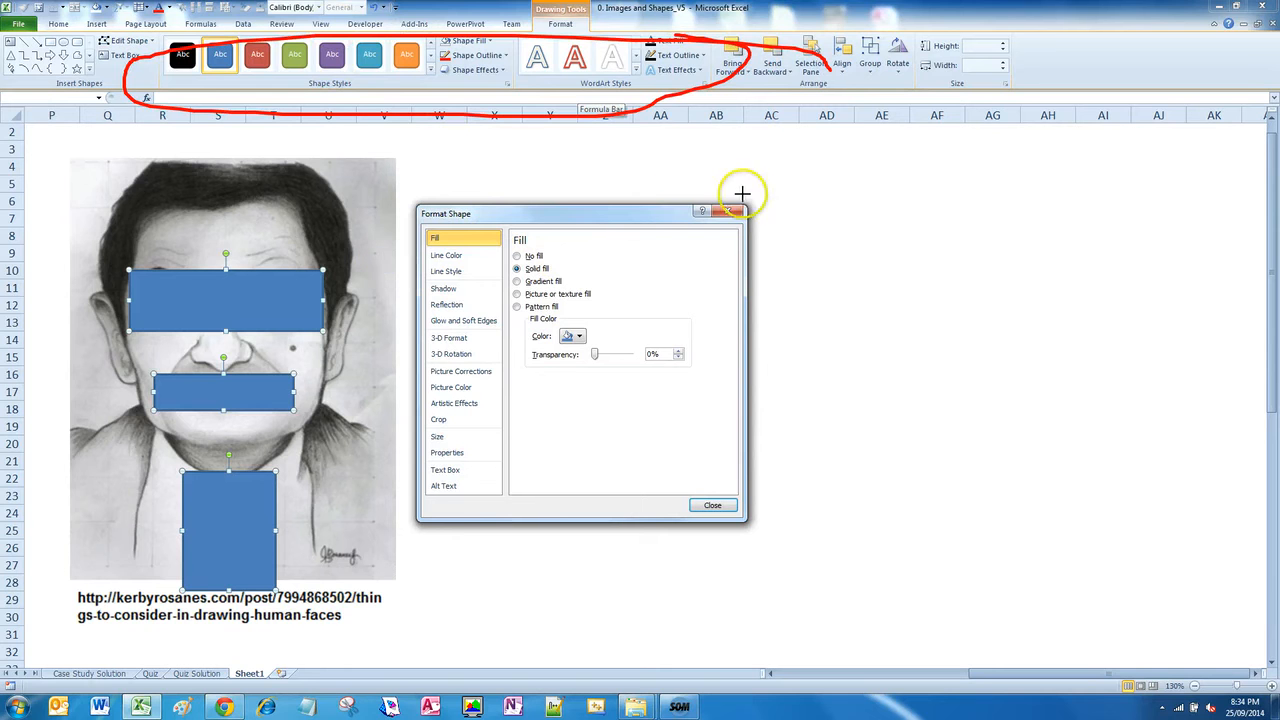
mouse_move(742, 193)
mouse_down()
mouse_move(425, 205)
mouse_move(440, 520)
mouse_move(745, 250)
mouse_move(715, 143)
mouse_up()
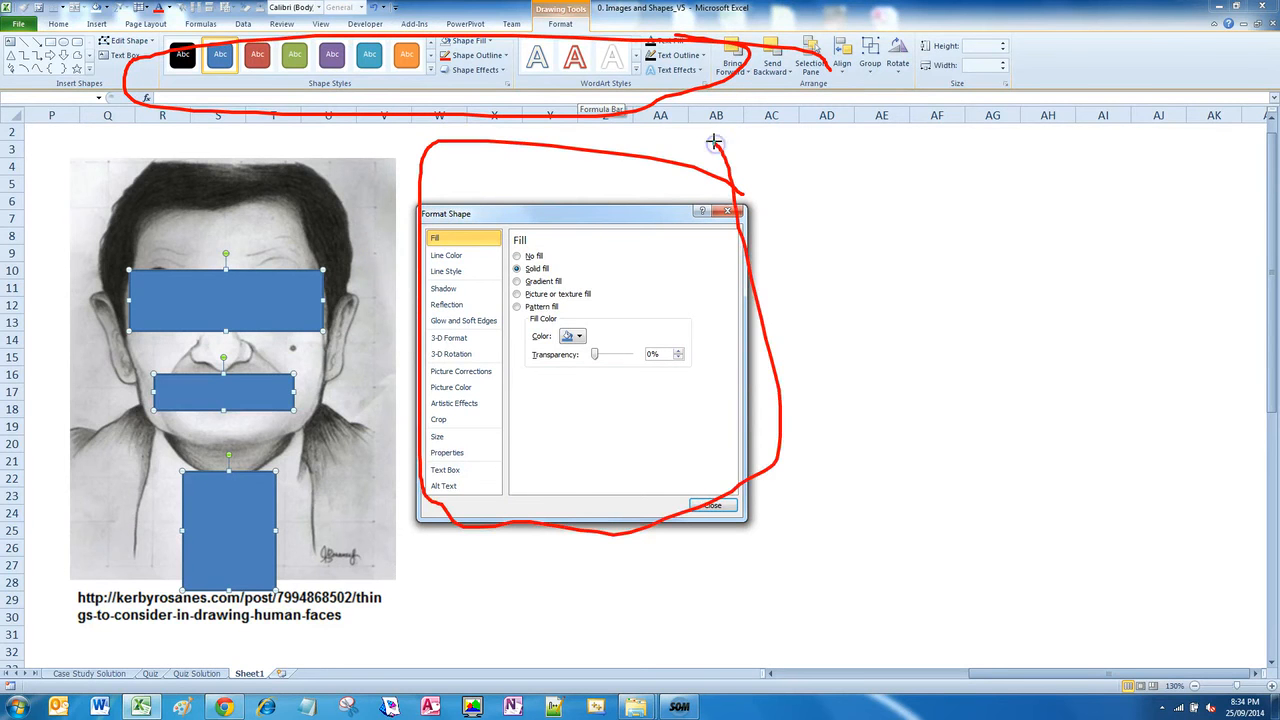
key(Escape)
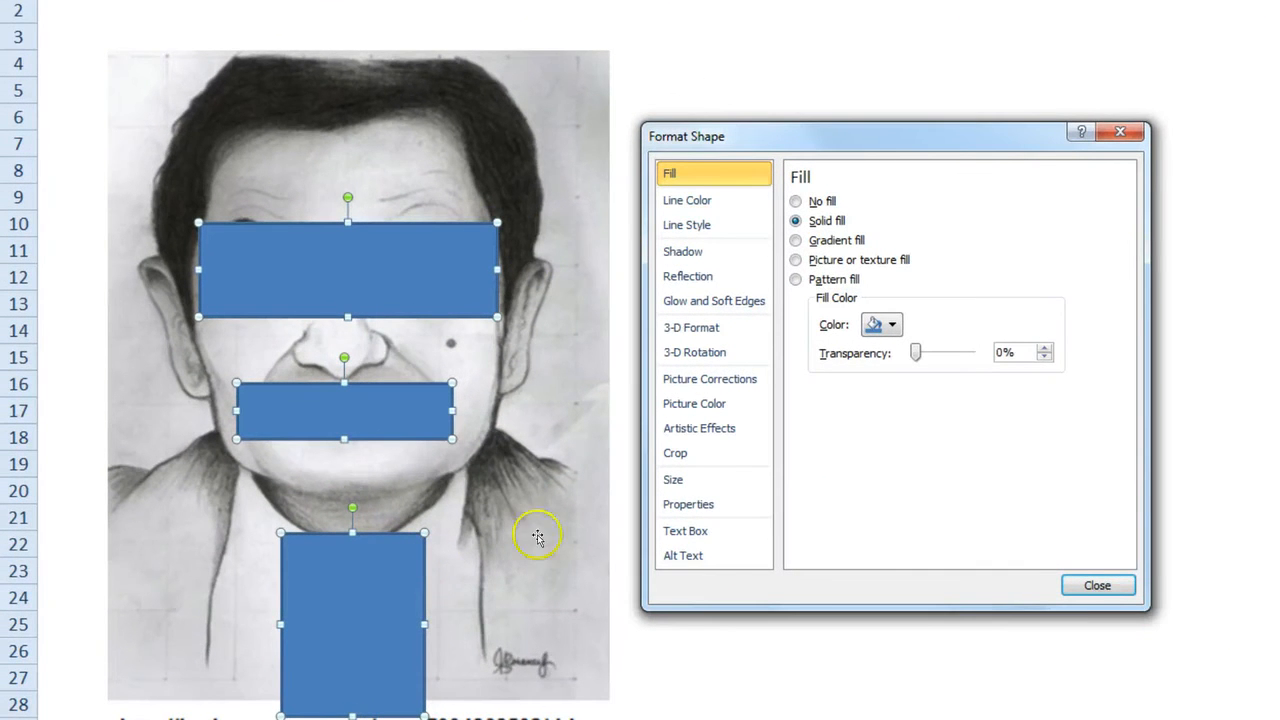
Step: Set the three selected rectangles to no fill and their outline width to 4 pt
click(796, 201)
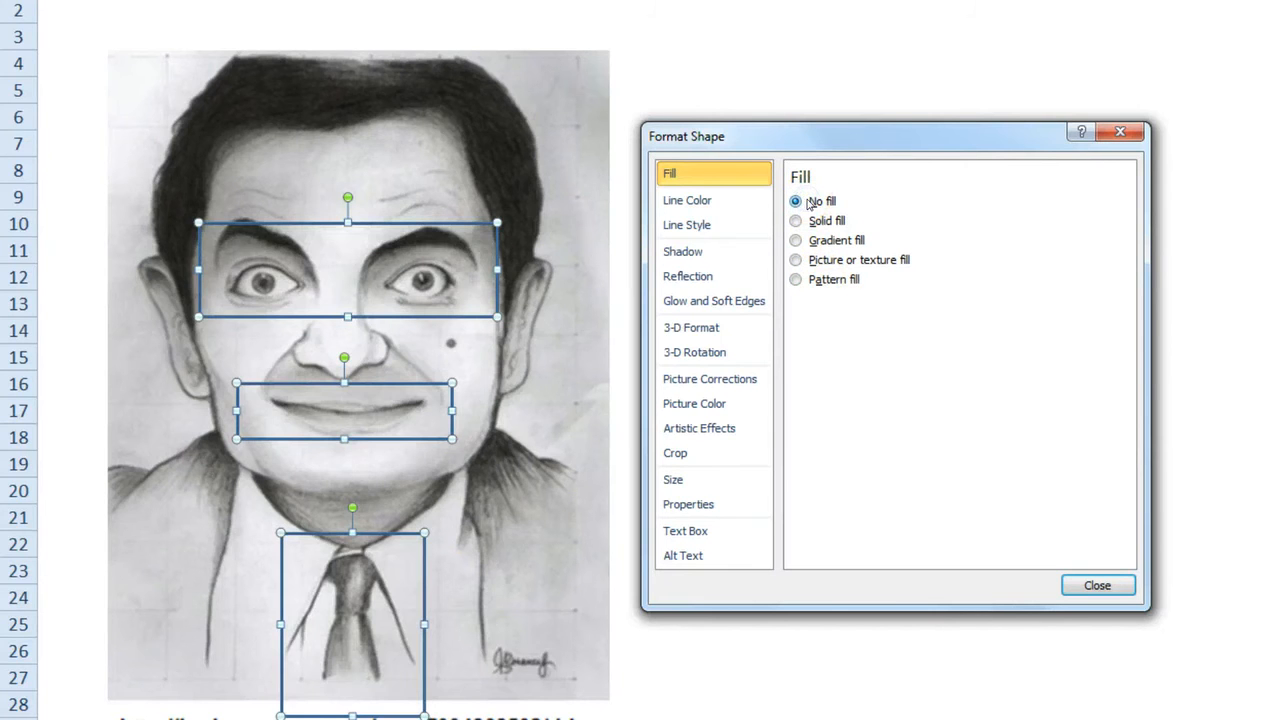
click(733, 202)
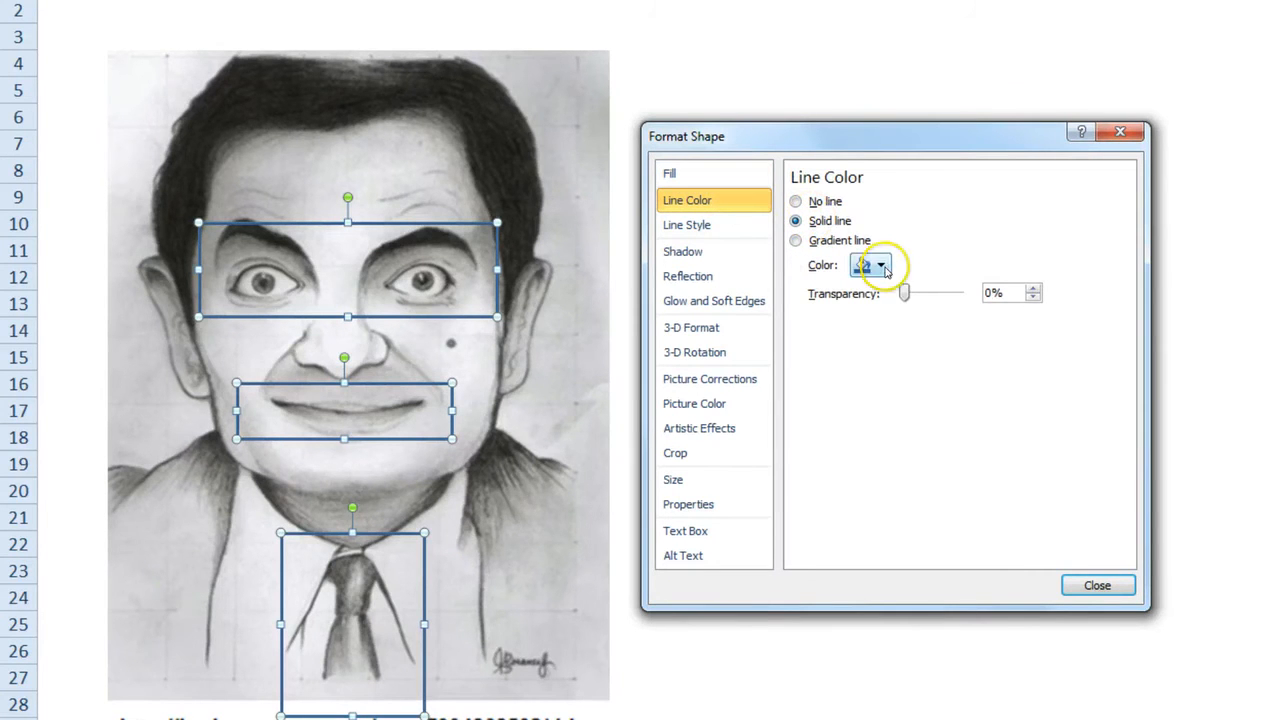
click(698, 227)
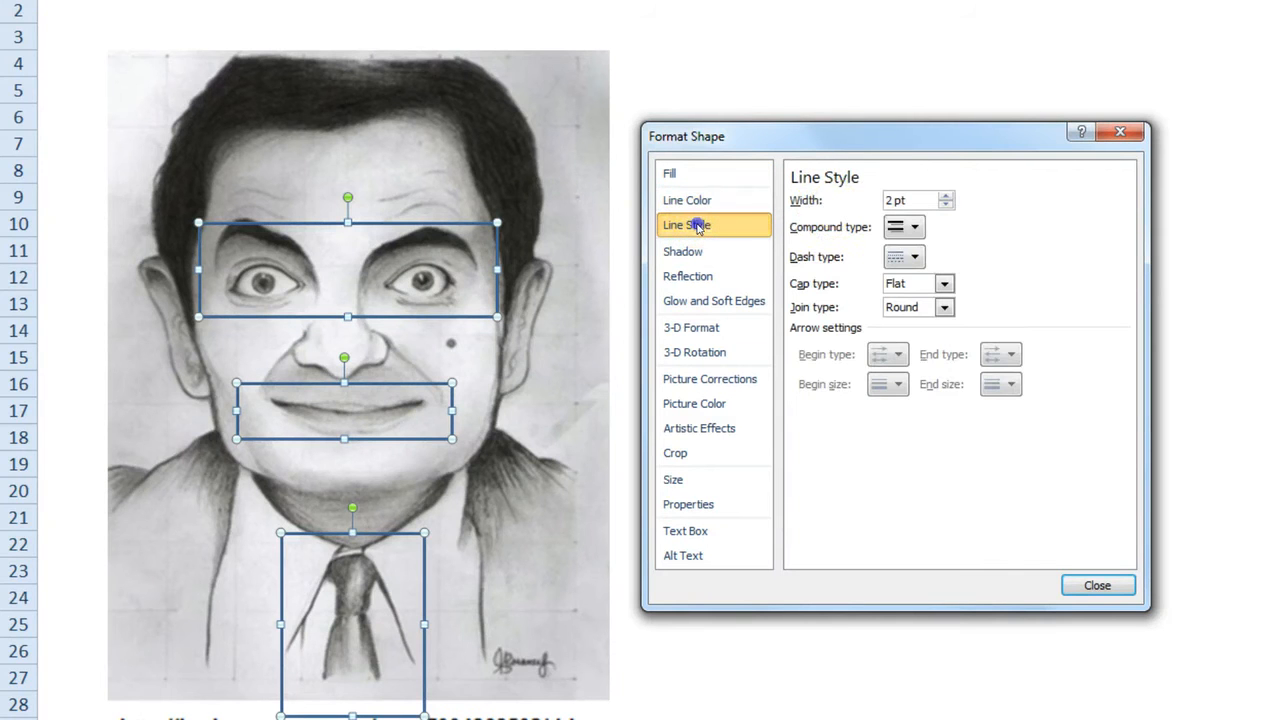
click(947, 196)
click(947, 196)
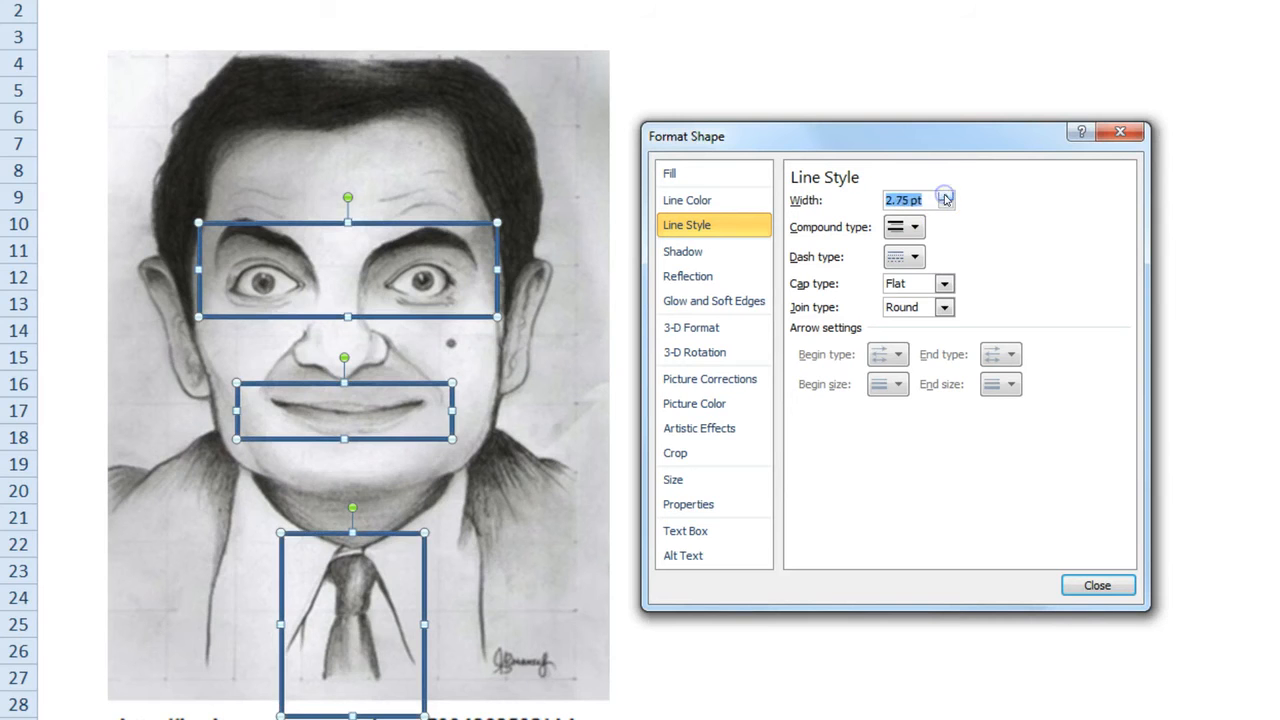
click(947, 196)
click(947, 196)
click(947, 196)
click(947, 196)
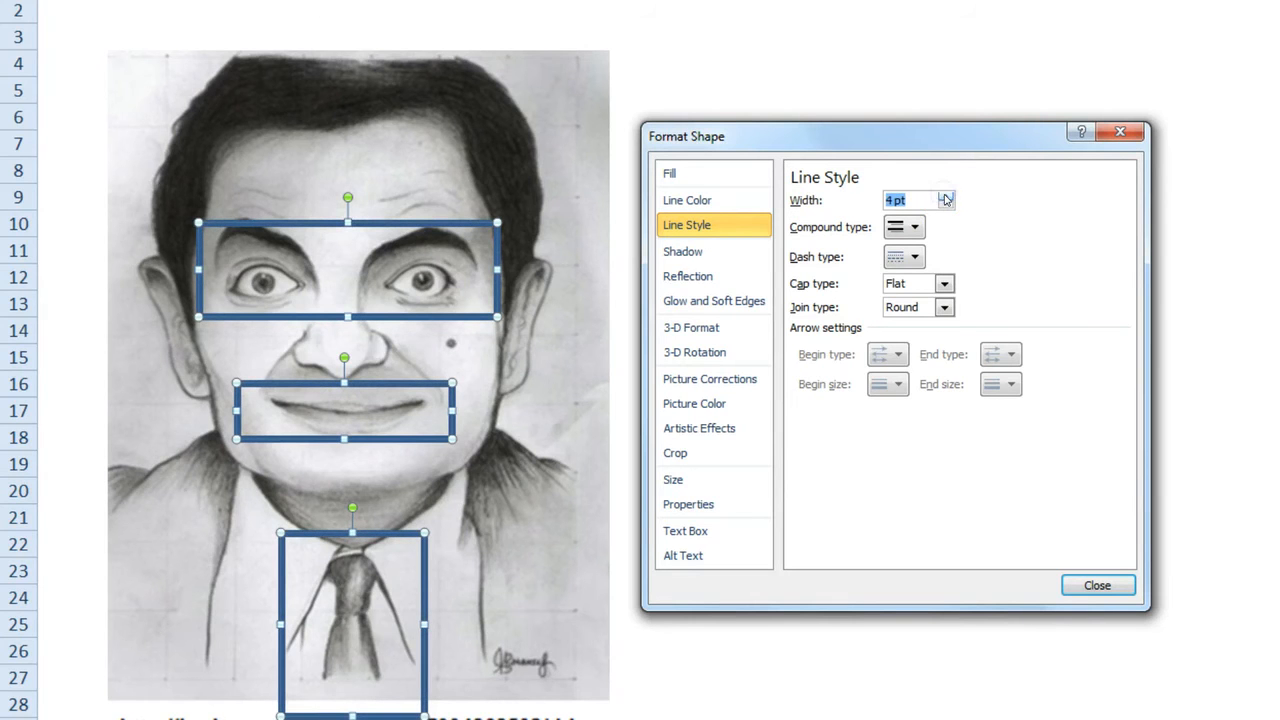
Step: Change the outline of the three selected rectangles over the portrait to a dashed line style
click(914, 228)
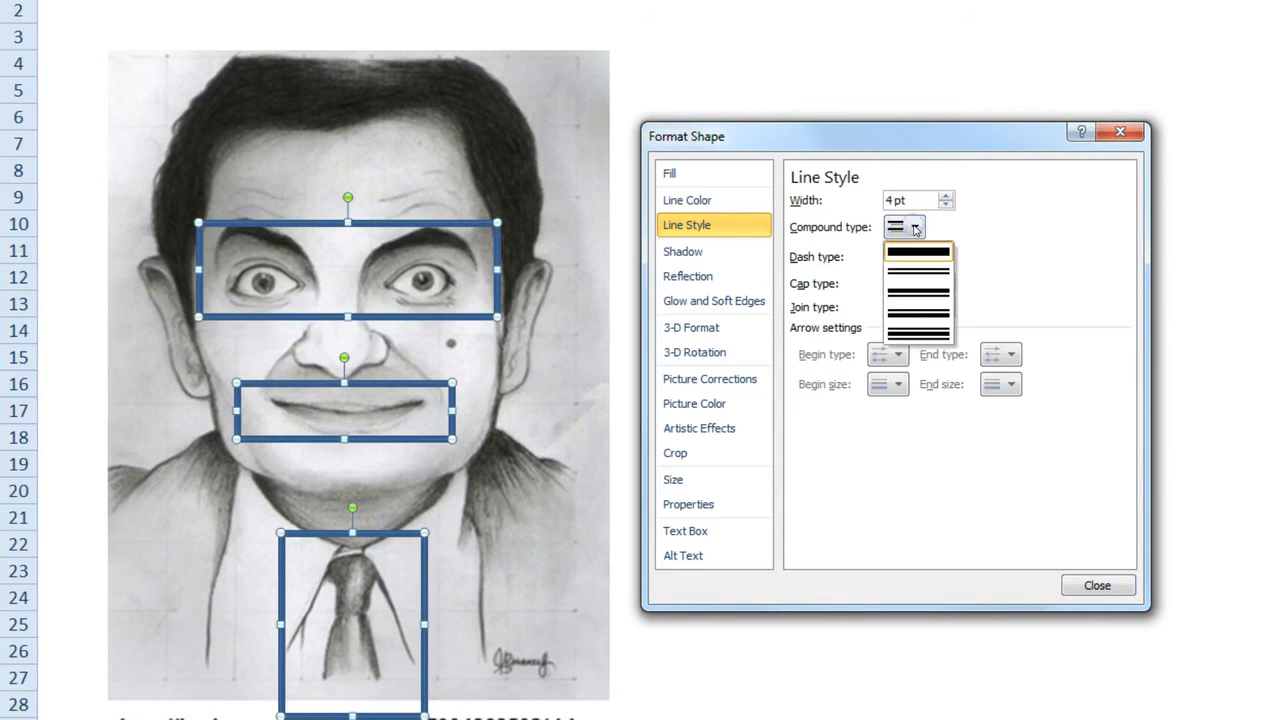
click(914, 228)
click(914, 257)
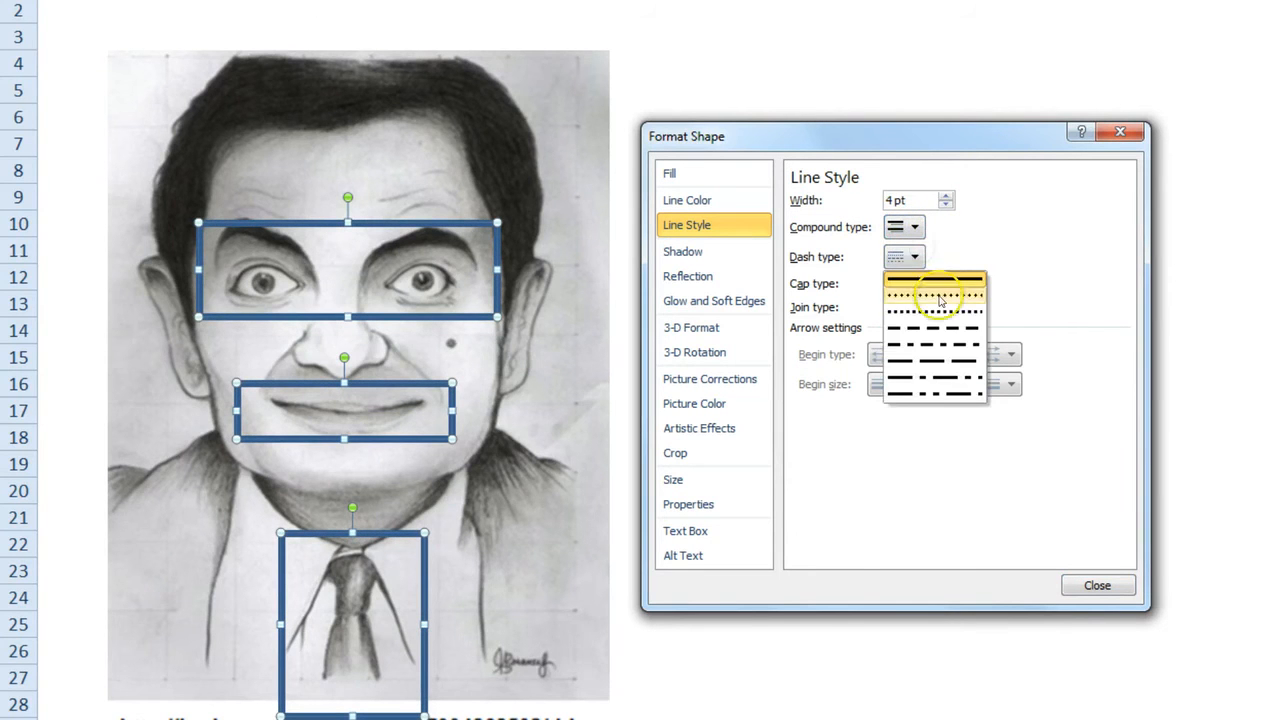
click(944, 326)
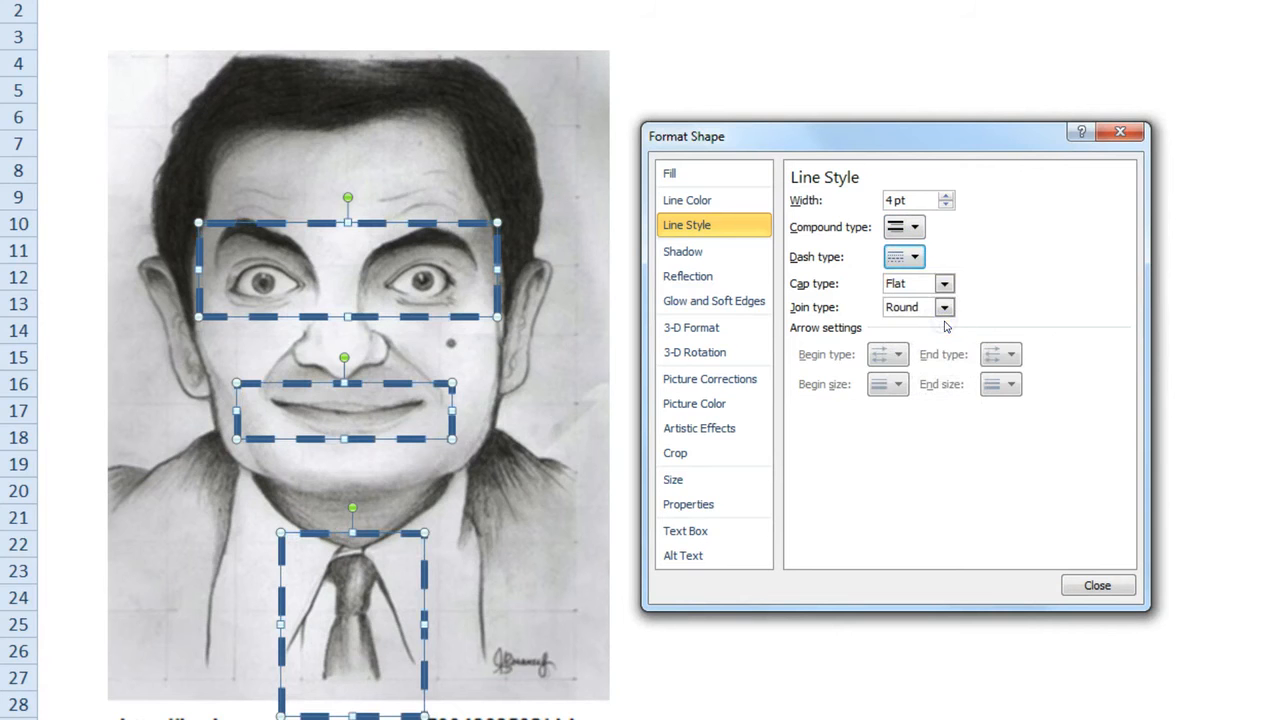
Step: Set the outline color of the three selected rectangles to standard red, finish formatting and deselect them
click(718, 201)
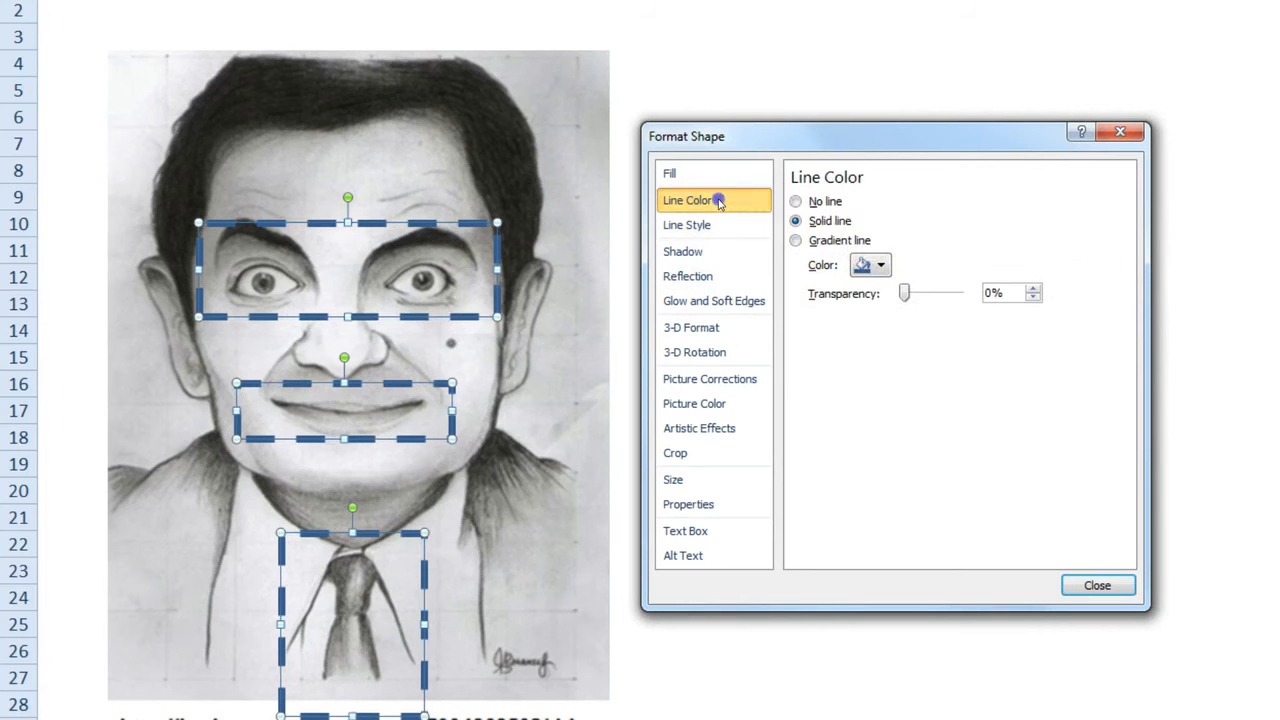
click(880, 264)
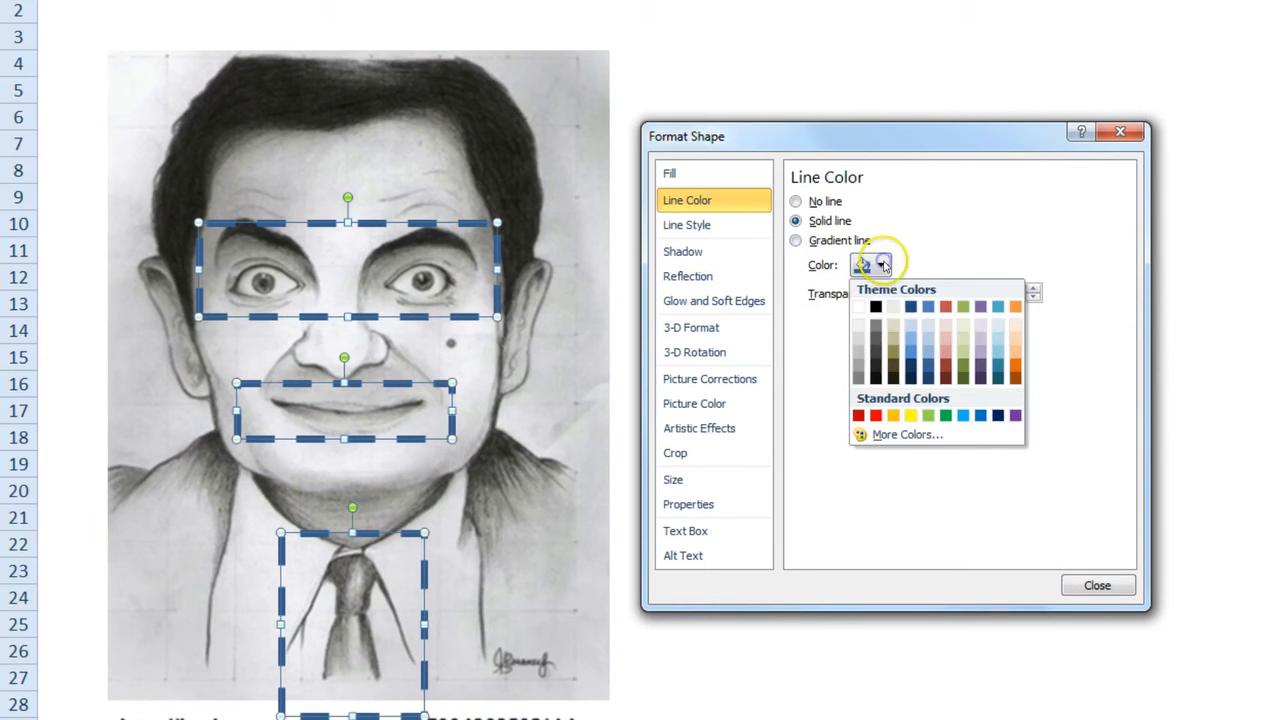
click(875, 415)
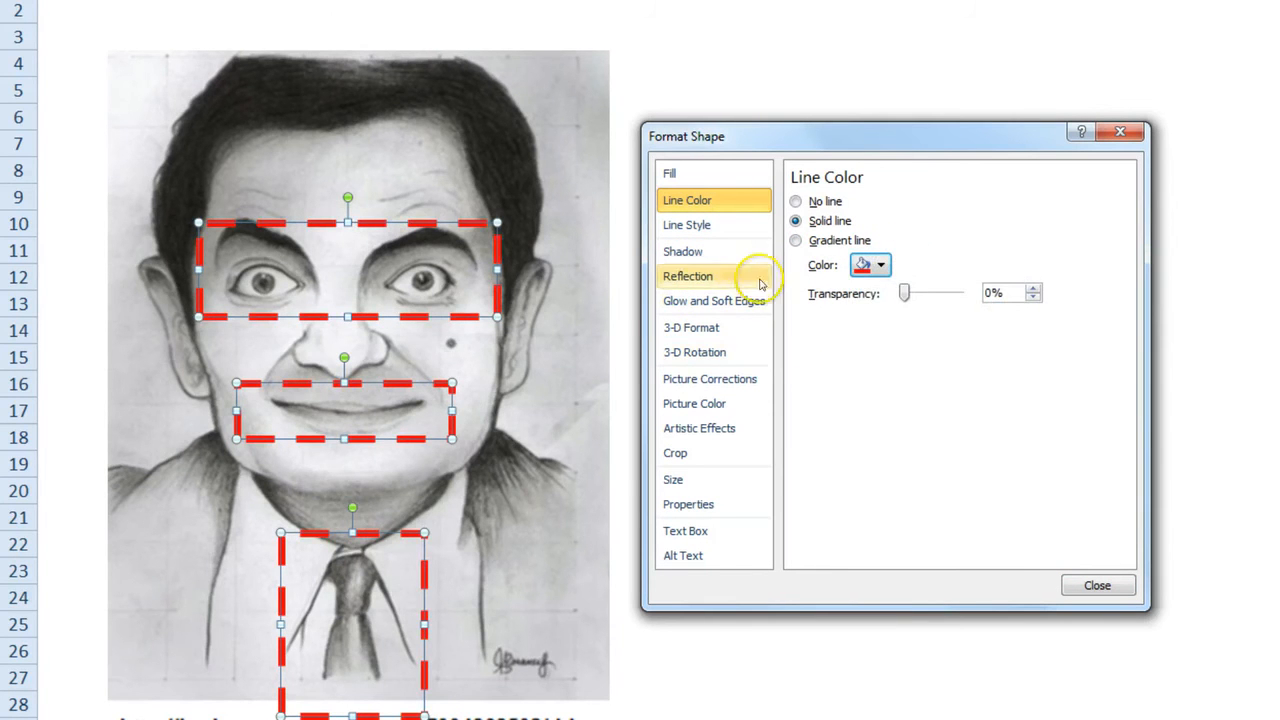
click(725, 254)
click(757, 279)
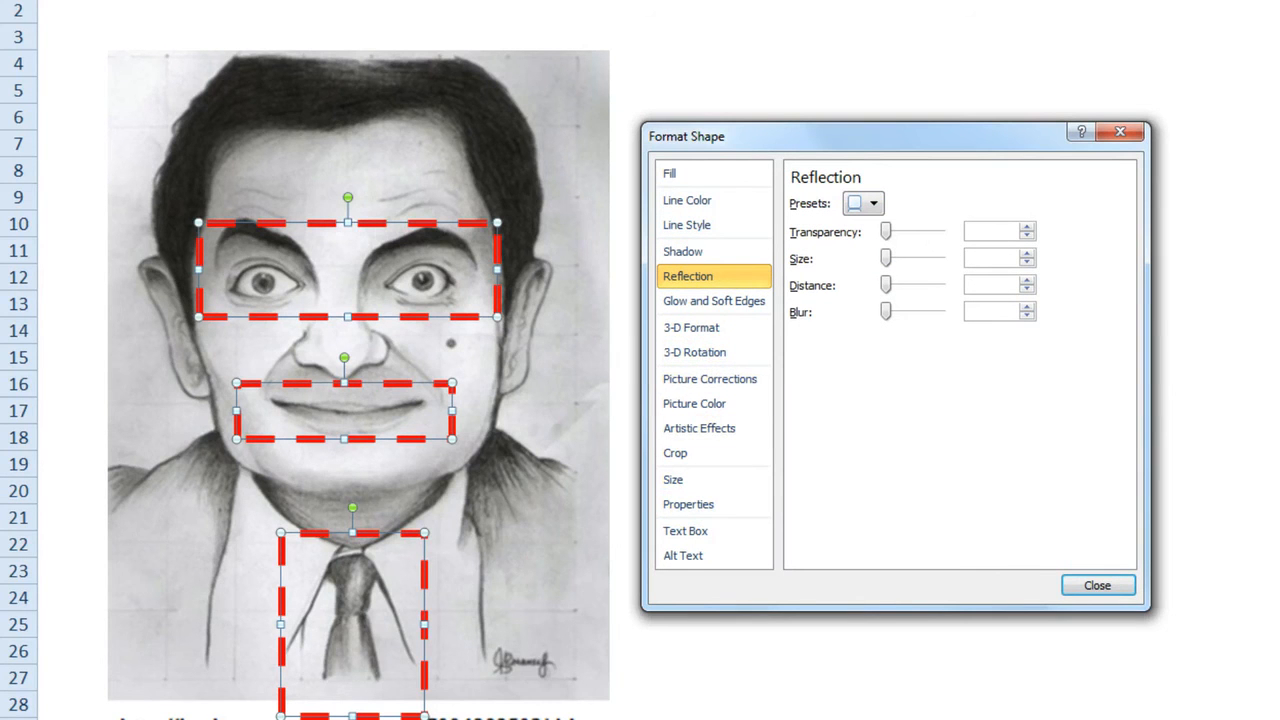
click(1074, 586)
click(876, 535)
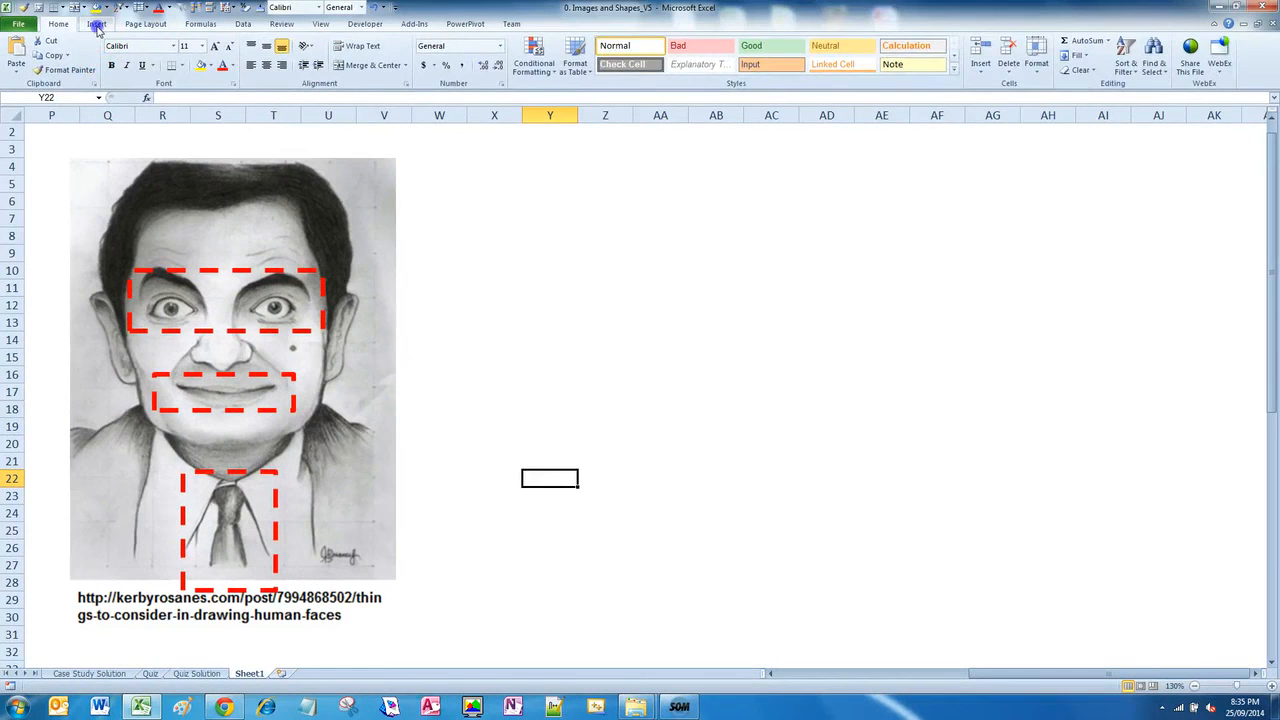
Step: Add a text box about four columns wide and four rows high beside the portrait's eyes, reading "Eyes"
click(97, 25)
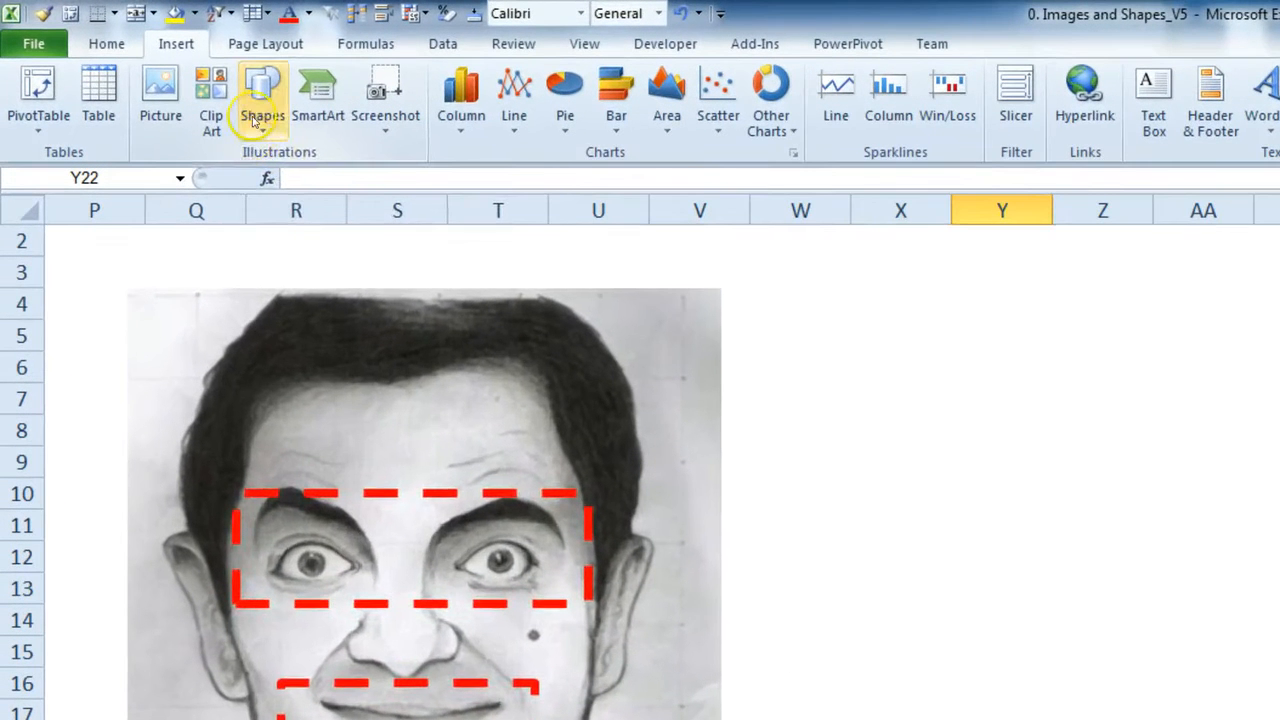
click(257, 118)
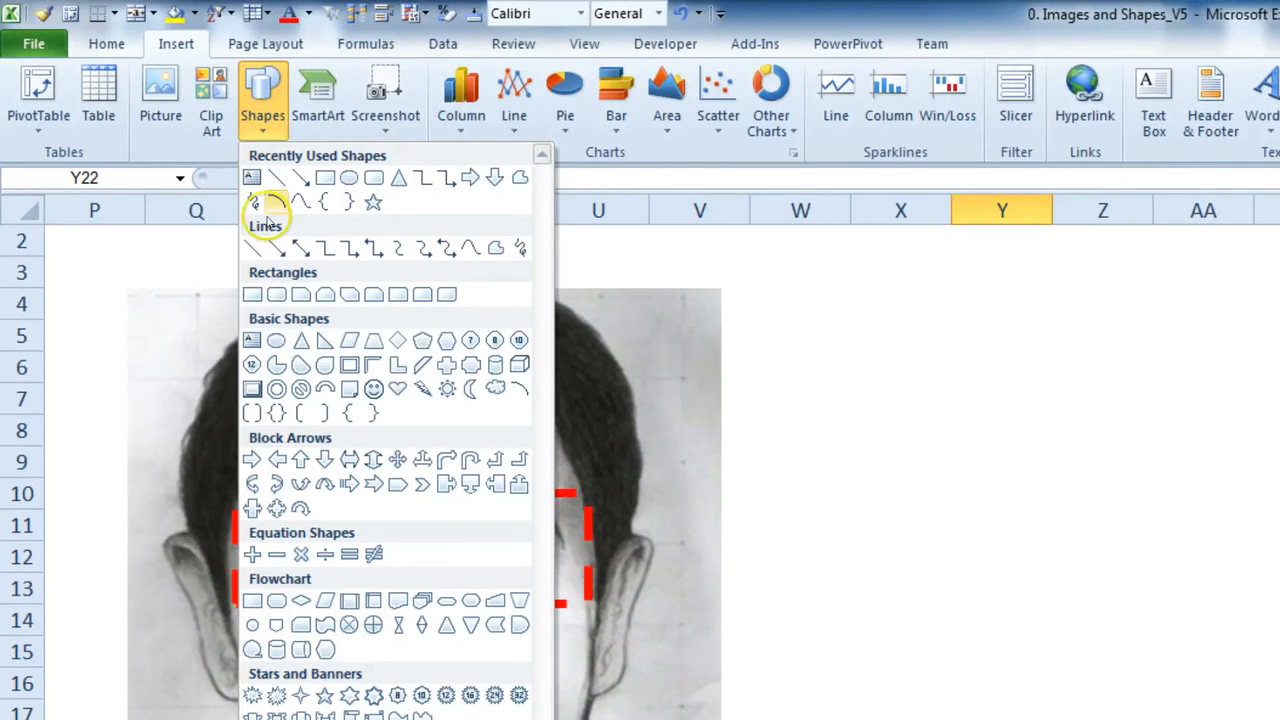
click(251, 340)
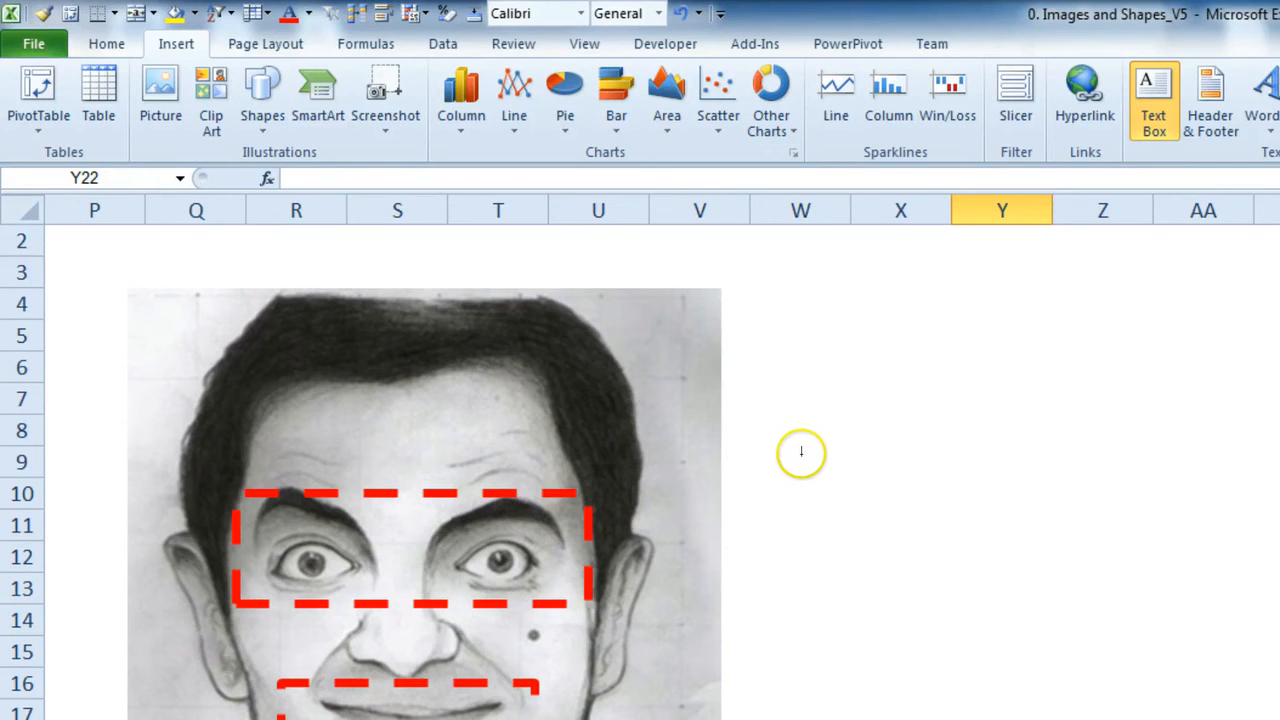
drag(797, 455, 1166, 576)
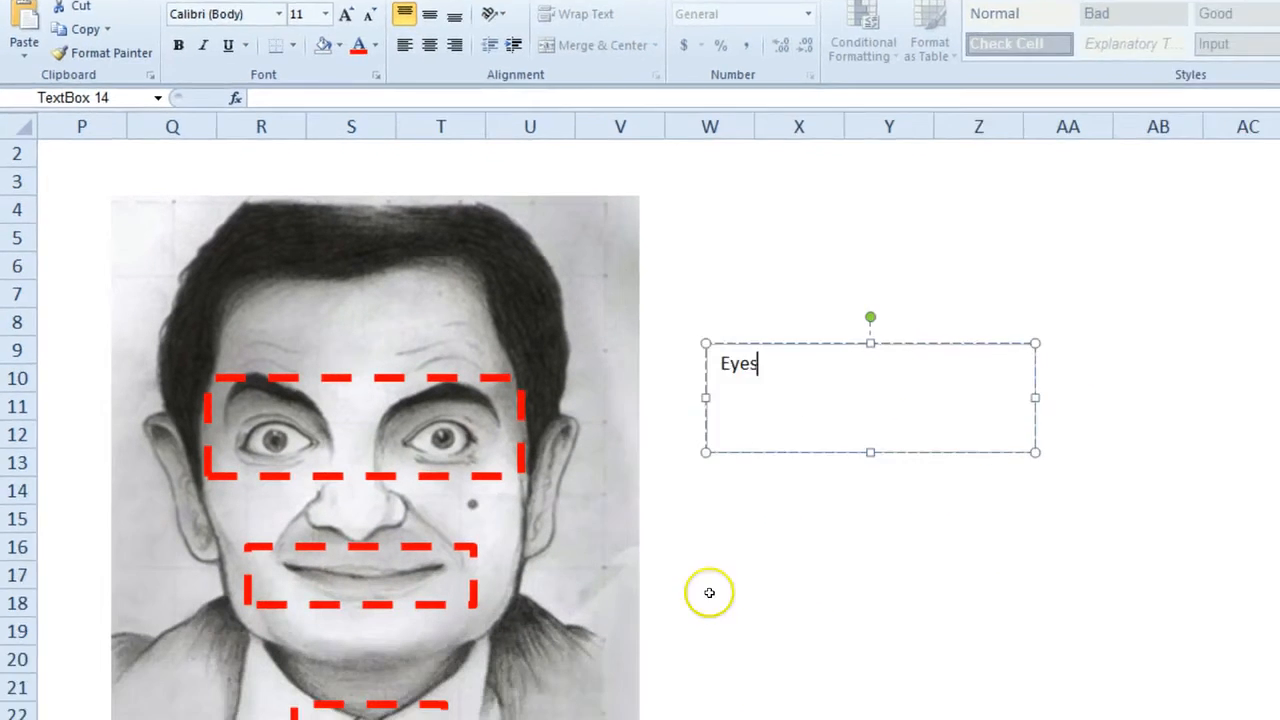
click(800, 713)
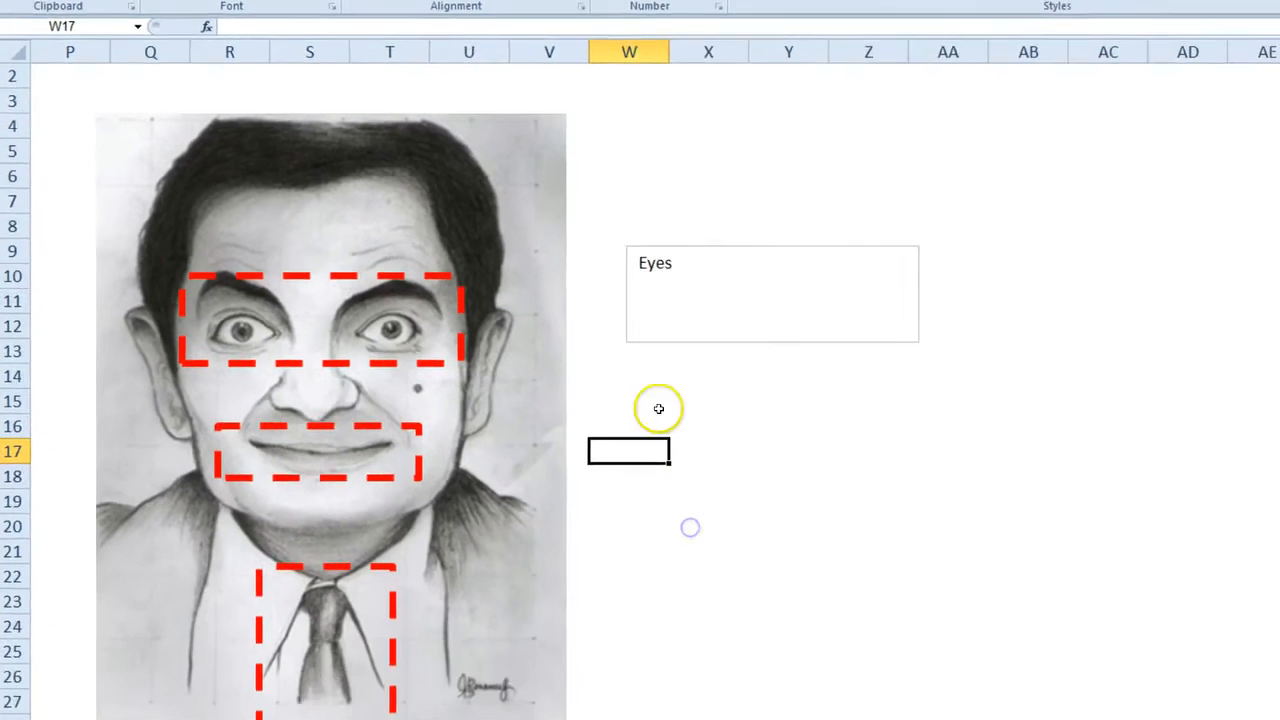
Step: Duplicate the Eyes text box twice, placing one copy beside the mouth and the other beside the tie
click(635, 268)
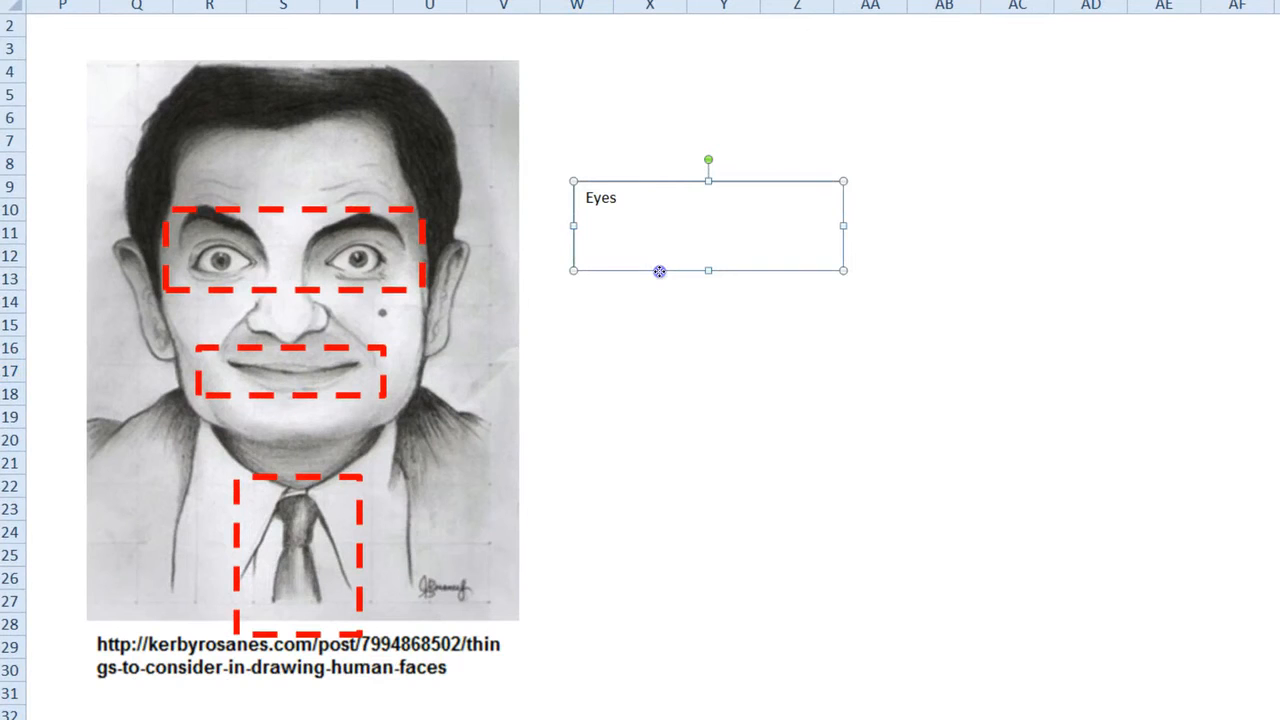
drag(659, 271, 647, 407)
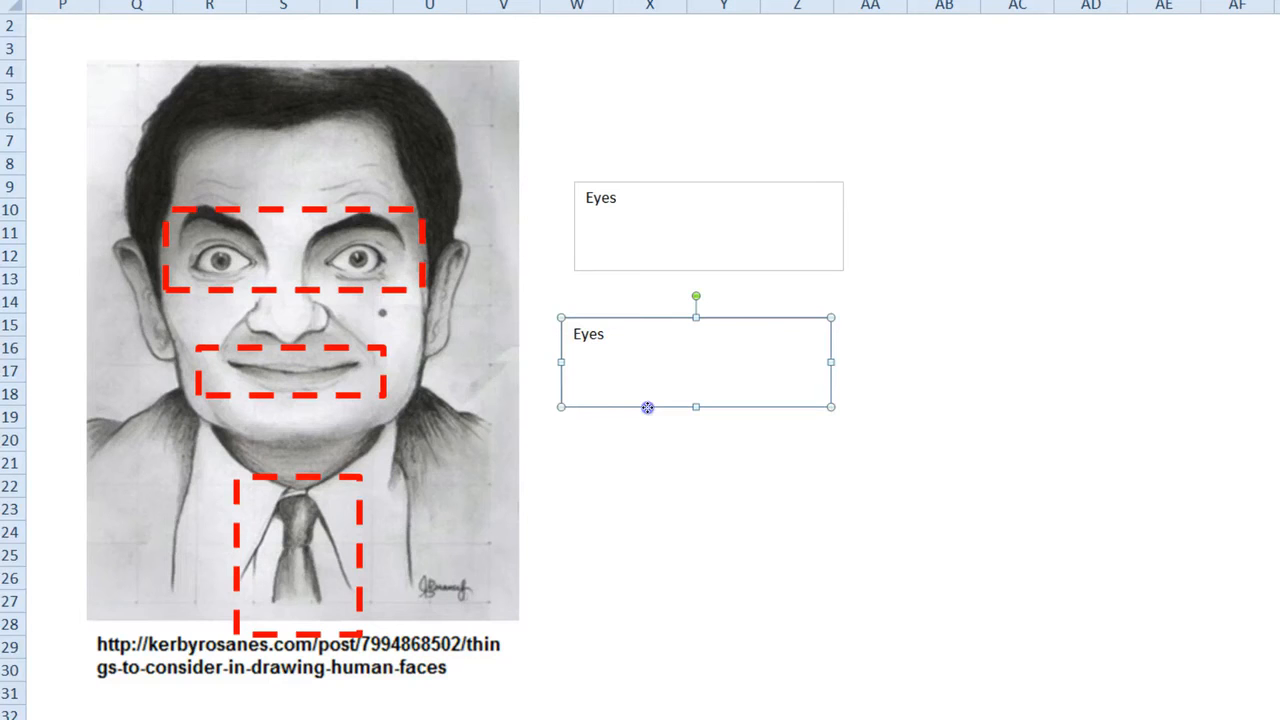
drag(646, 407, 628, 577)
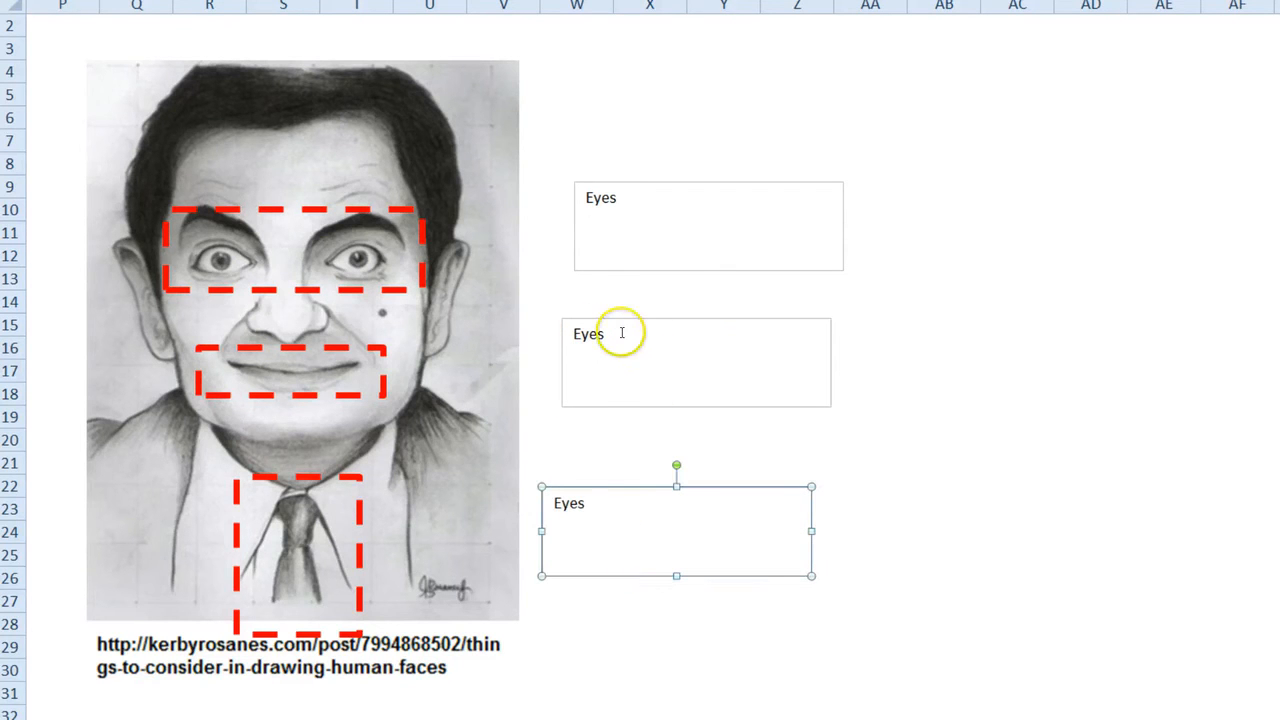
Step: Replace the text of the two copied text boxes with "Mouth" beside the mouth and "Tie" beside the tie
drag(634, 337, 565, 323)
text(Mouth)
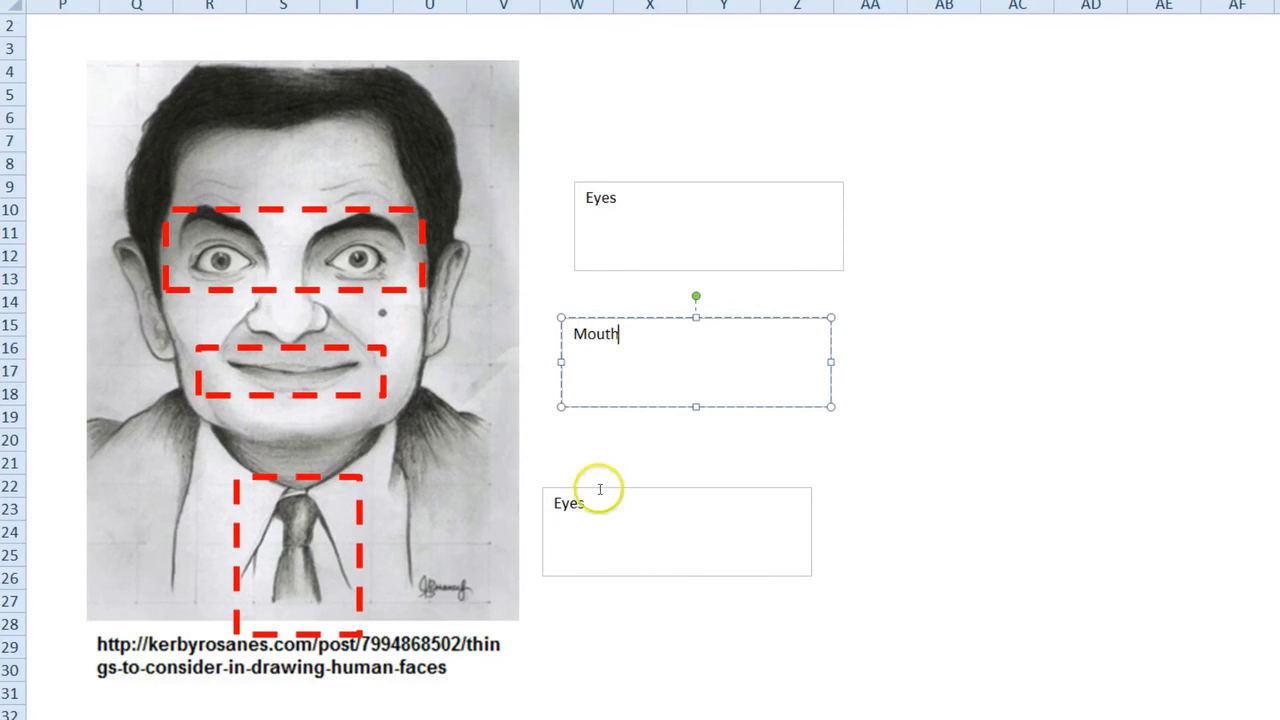
drag(600, 503, 537, 480)
text(Tie)
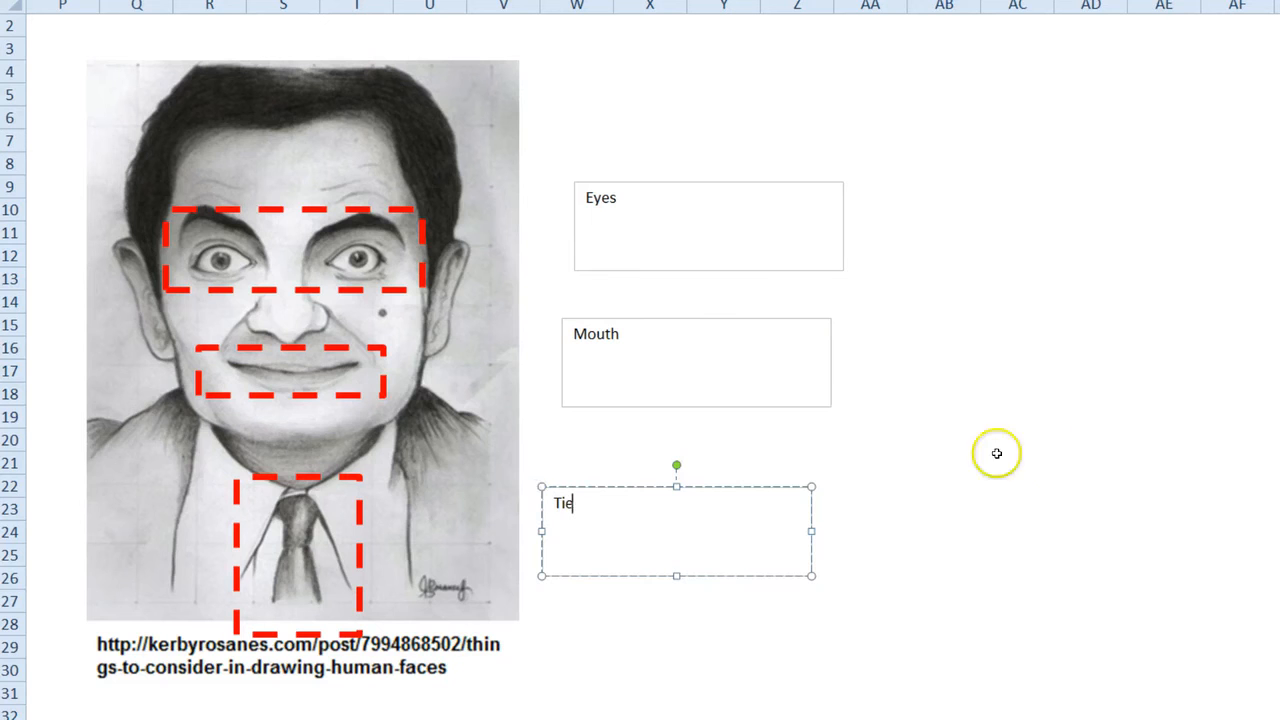
click(1062, 460)
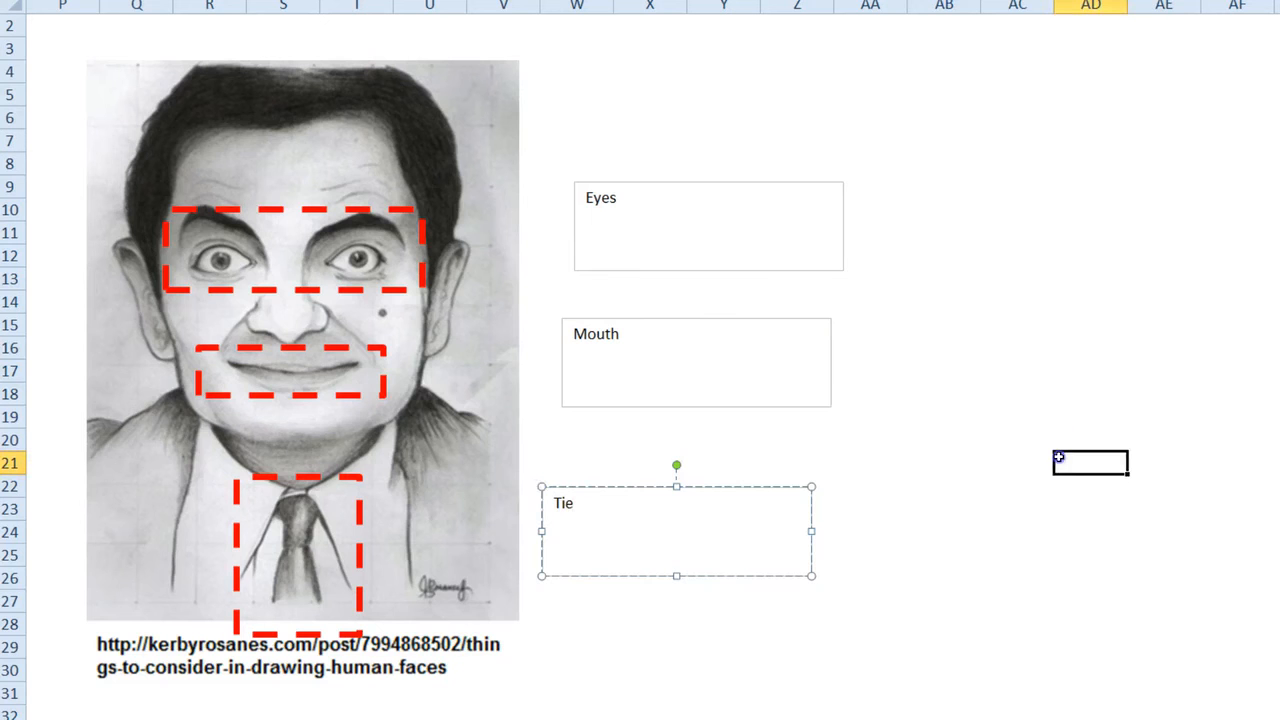
click(423, 242)
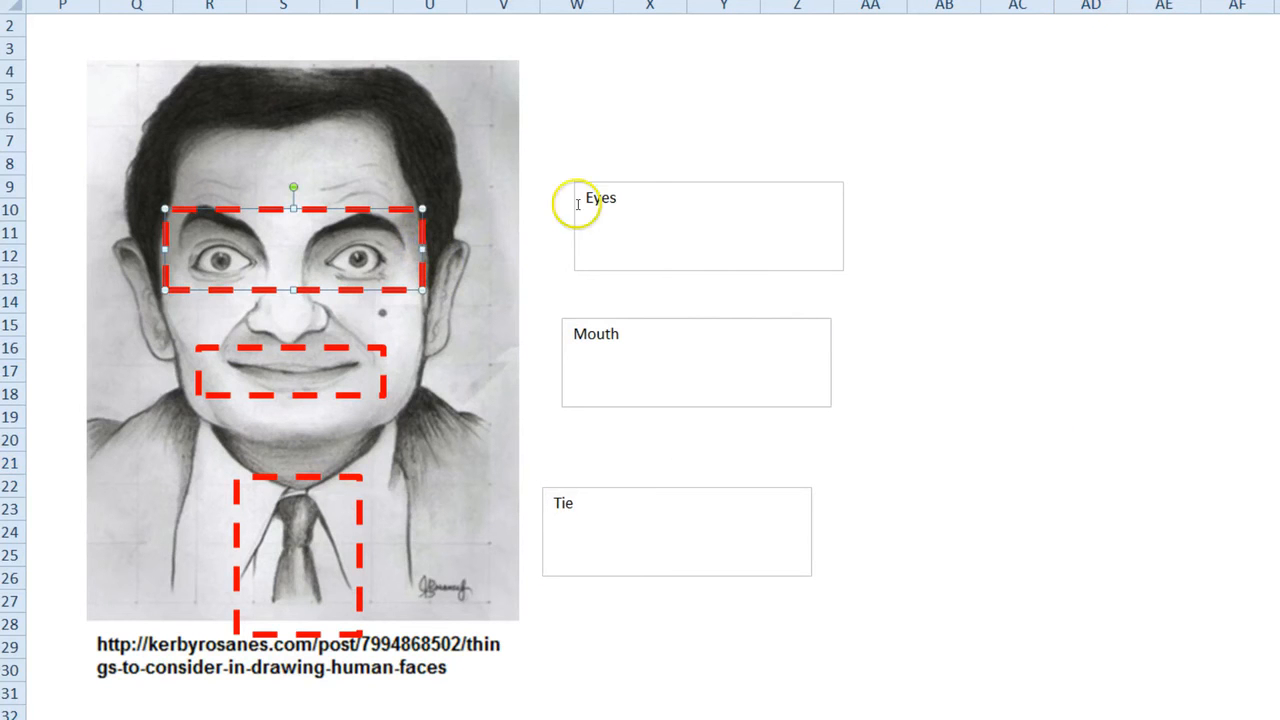
click(659, 208)
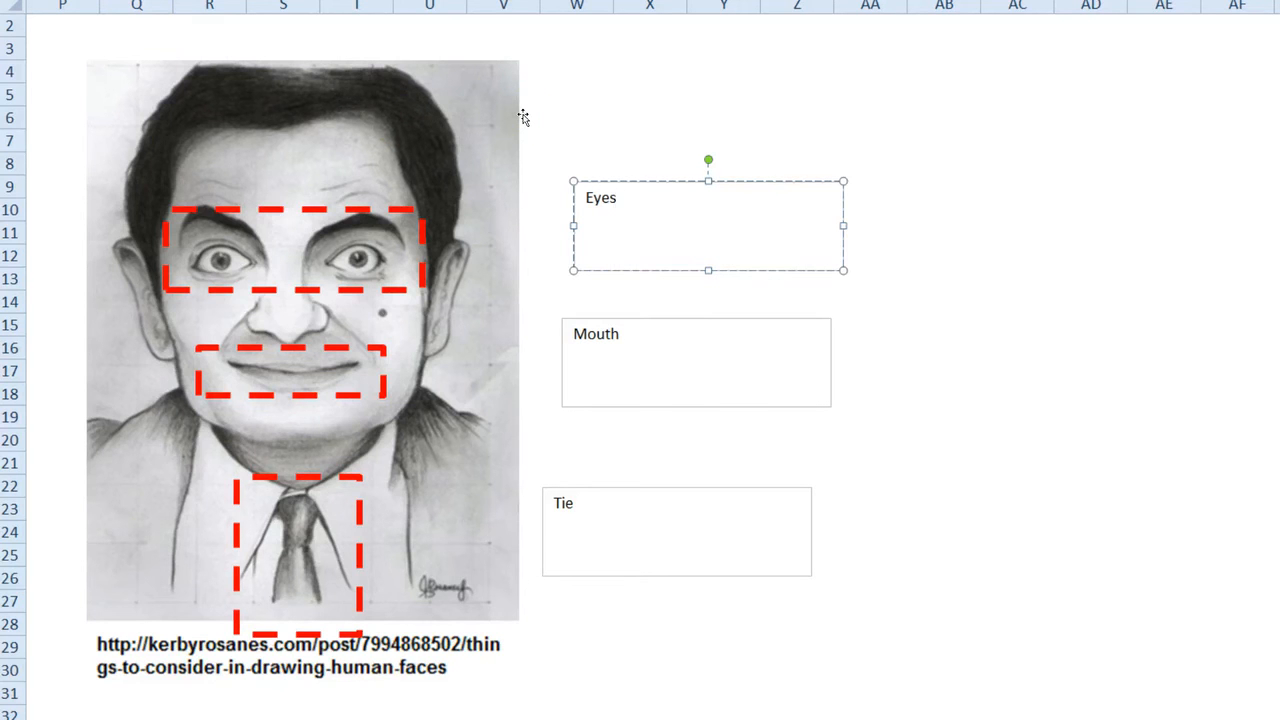
click(373, 211)
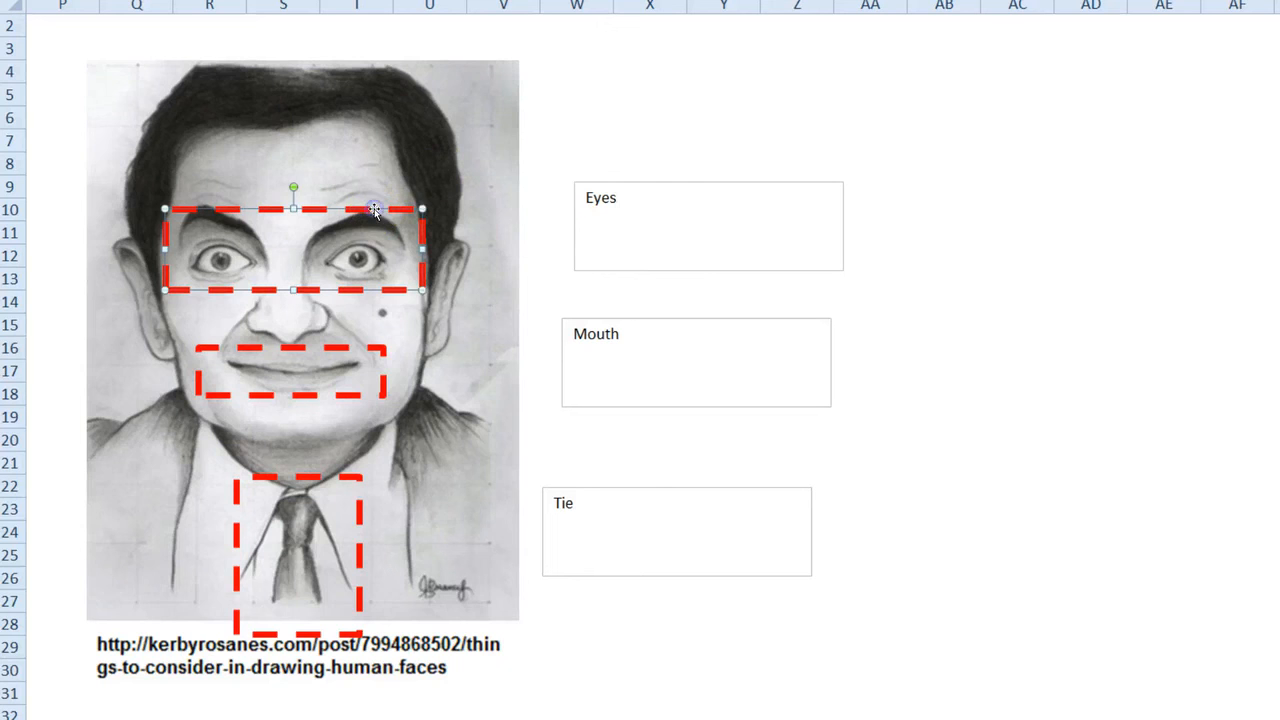
click(632, 181)
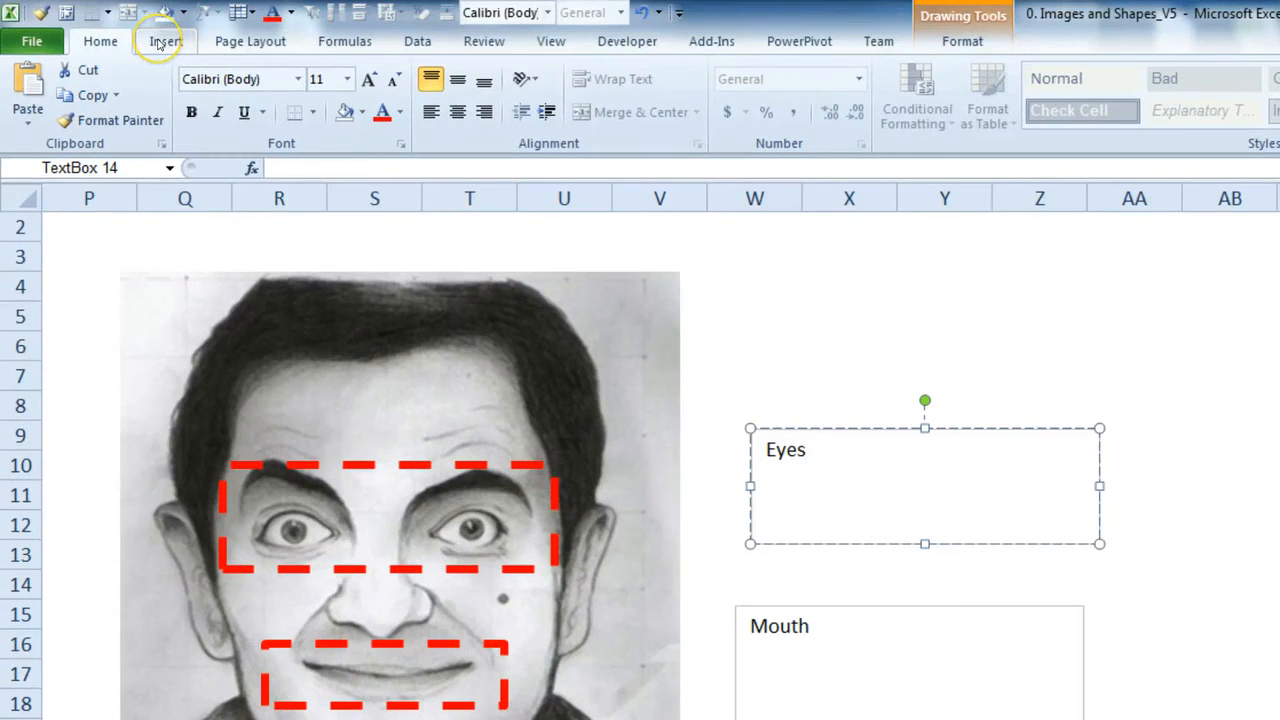
Step: Try to insert a straight line from the shape gallery, and undo the insertion
click(160, 42)
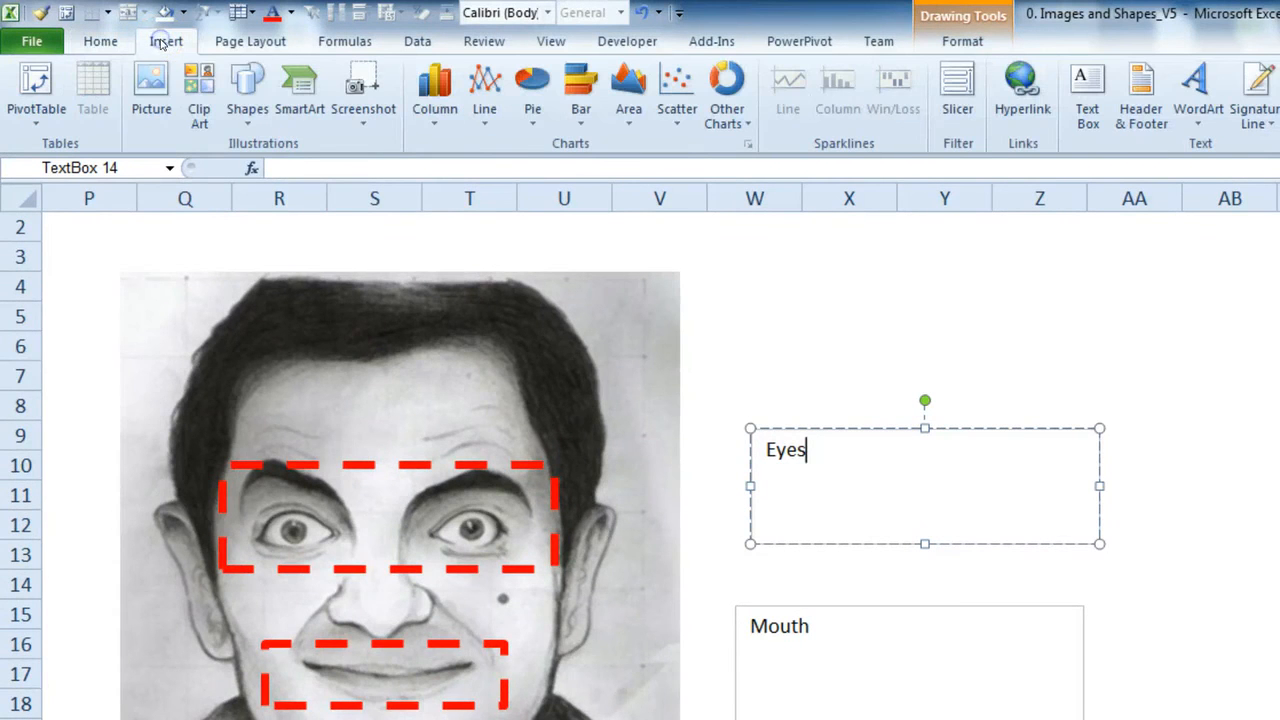
click(240, 100)
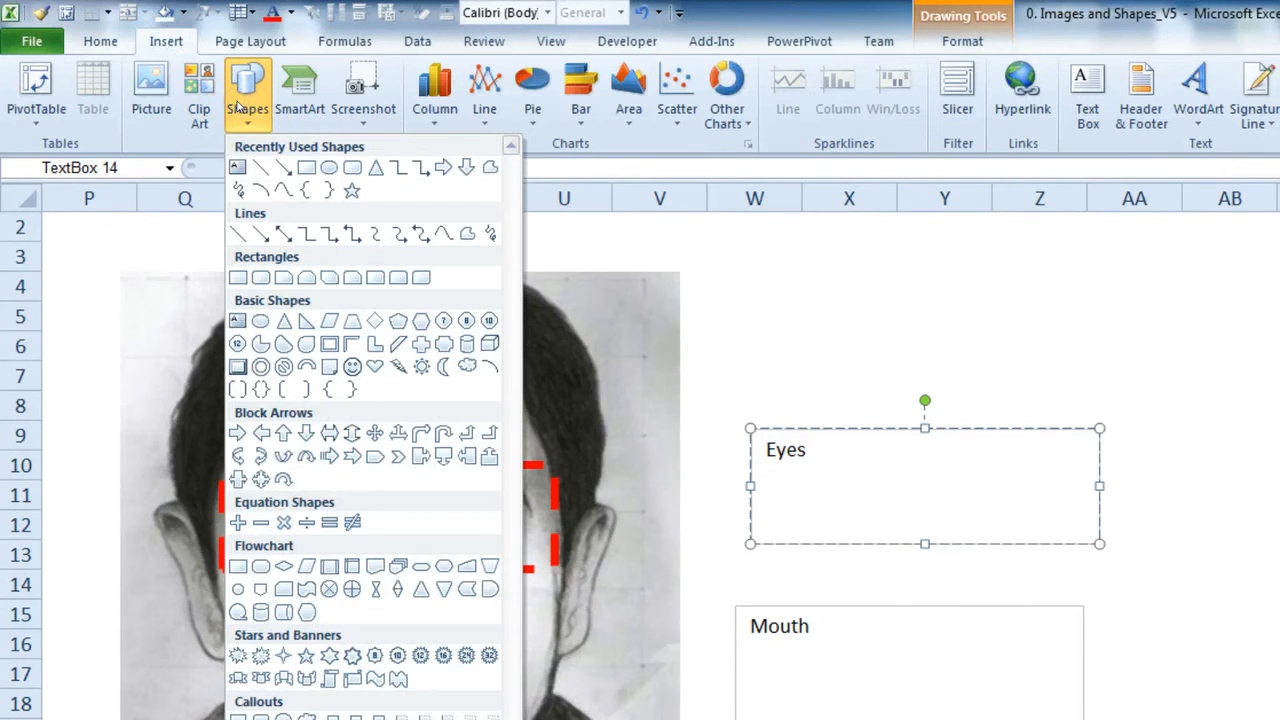
click(246, 233)
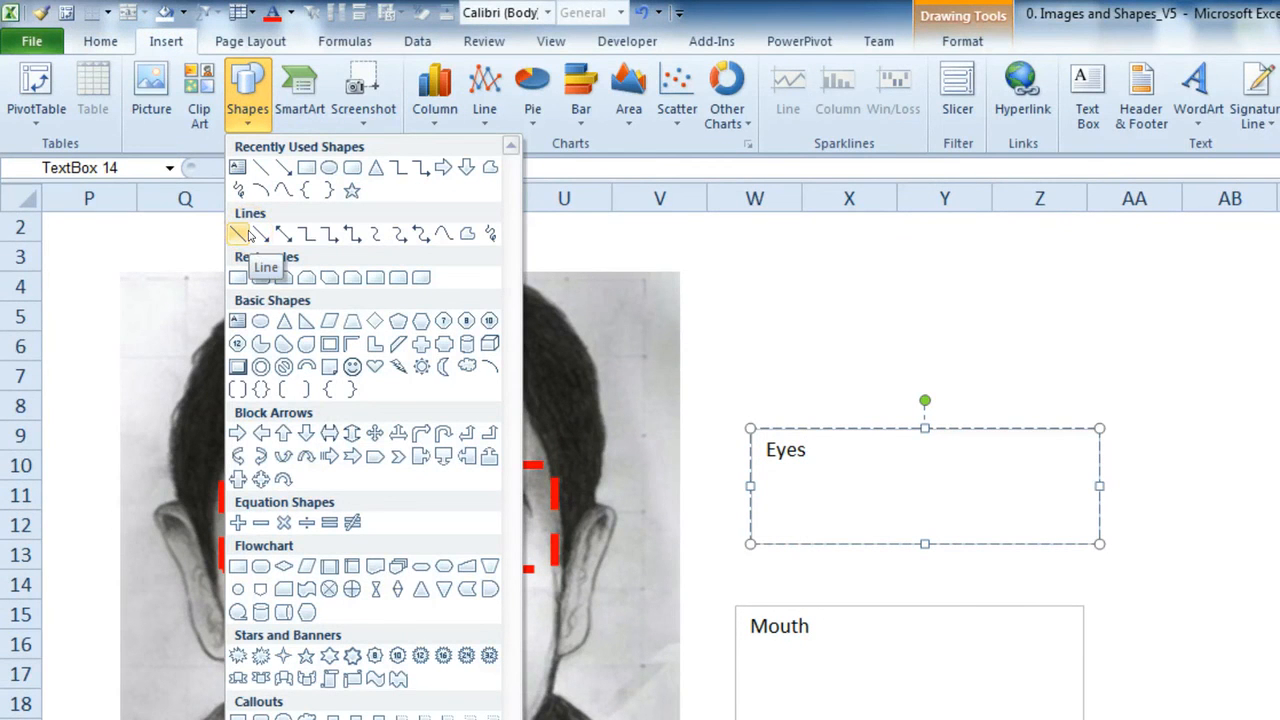
click(249, 234)
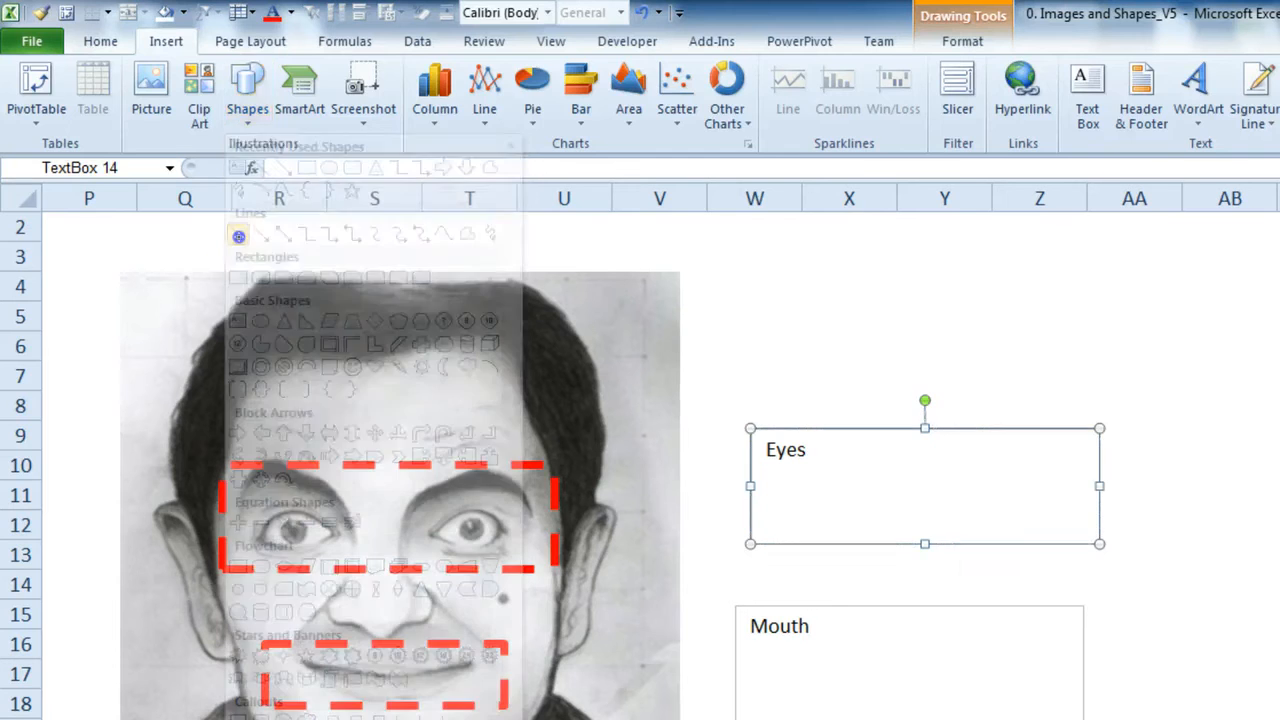
click(238, 236)
key(ctrl+z)
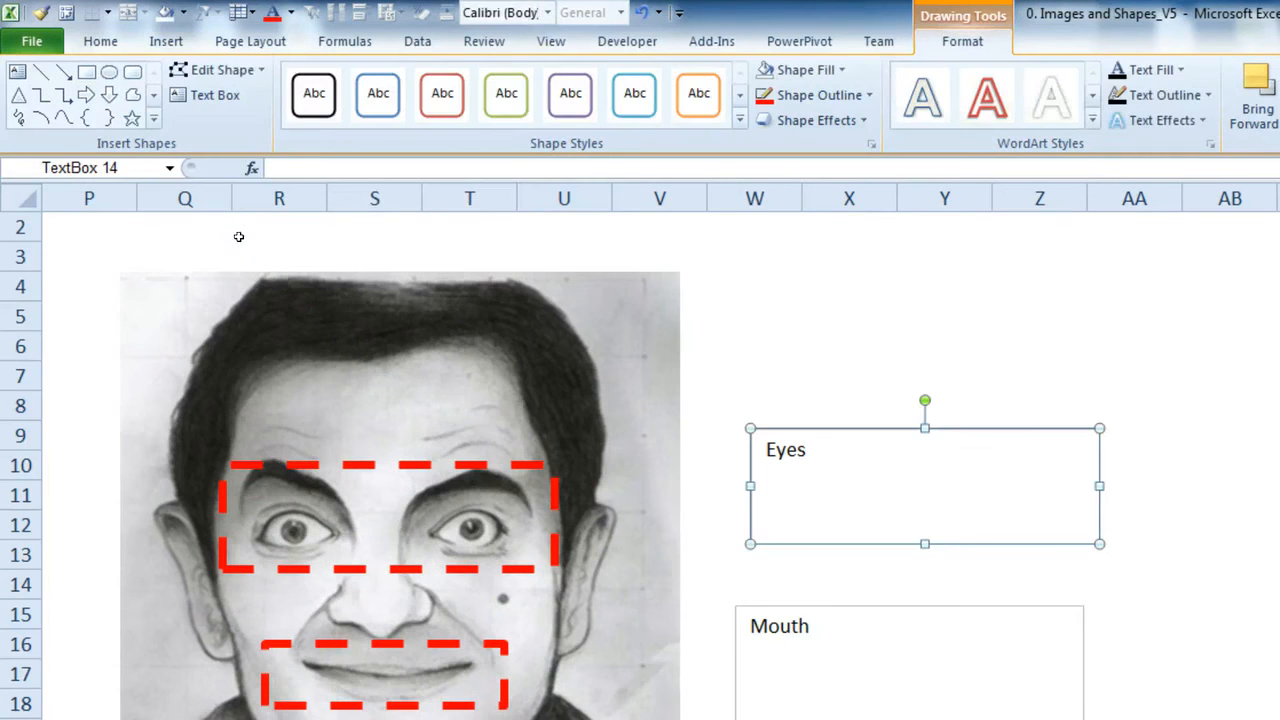
Step: Start inserting a line shape on the sheet with the portrait and its text boxes
click(164, 44)
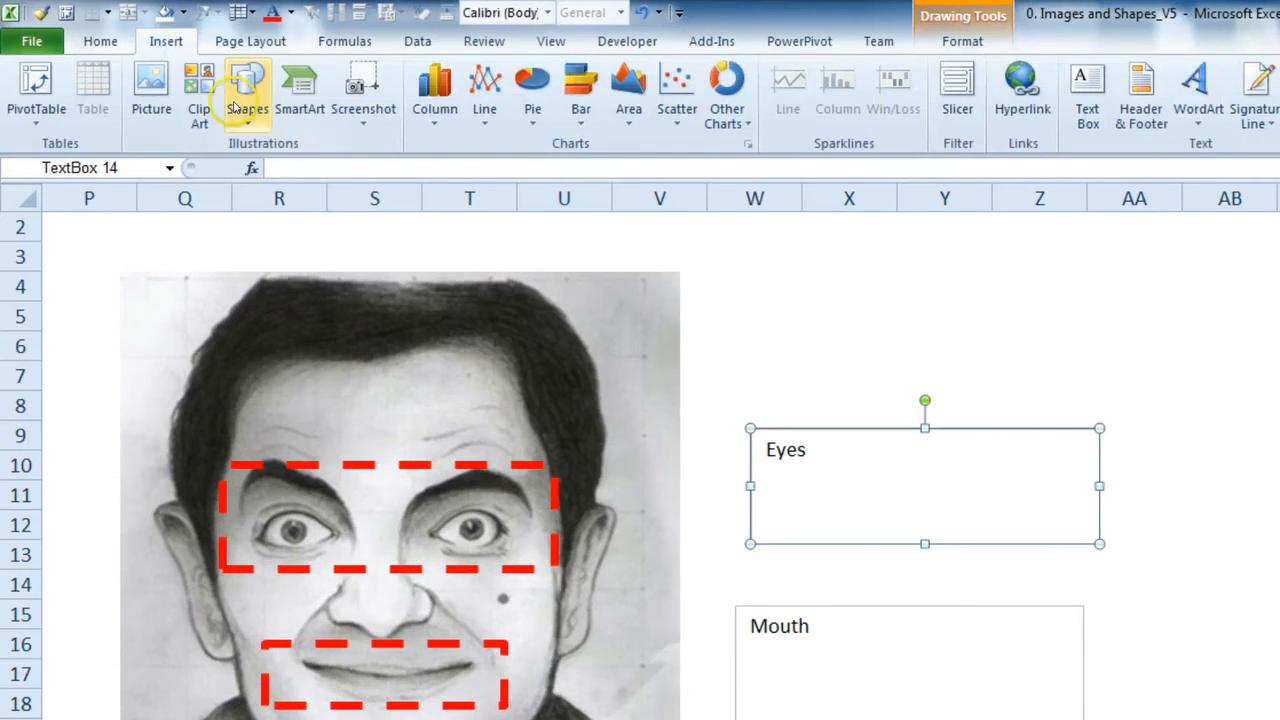